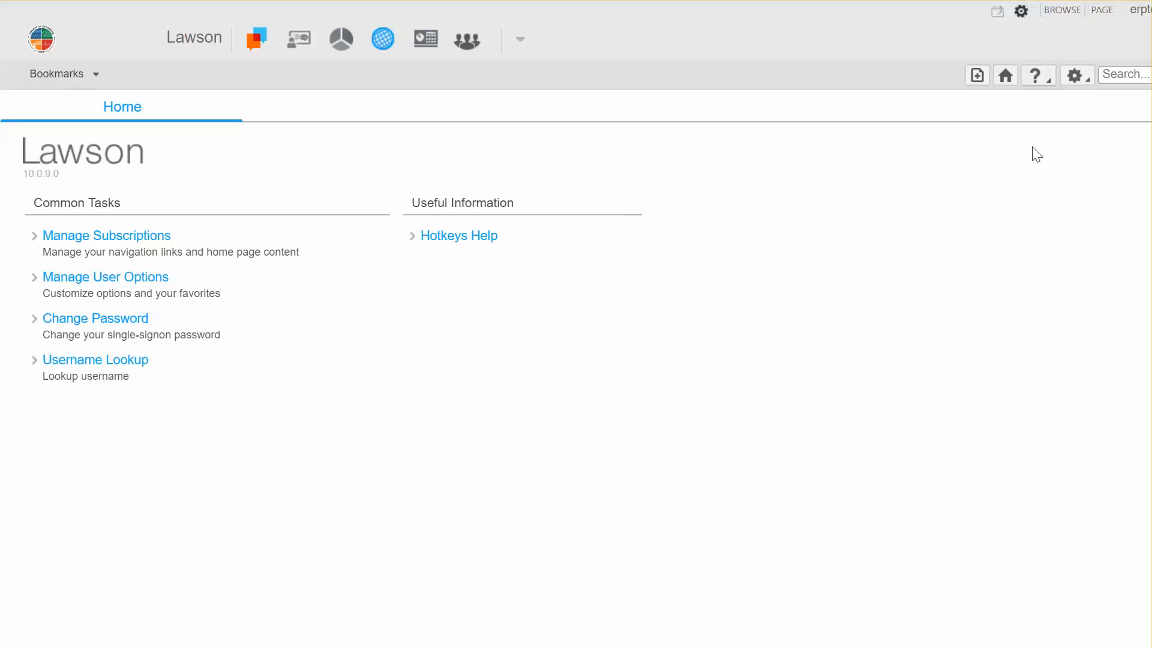
# Step: Open the AP25 Batch Control form
pyautogui.click(1130, 74)
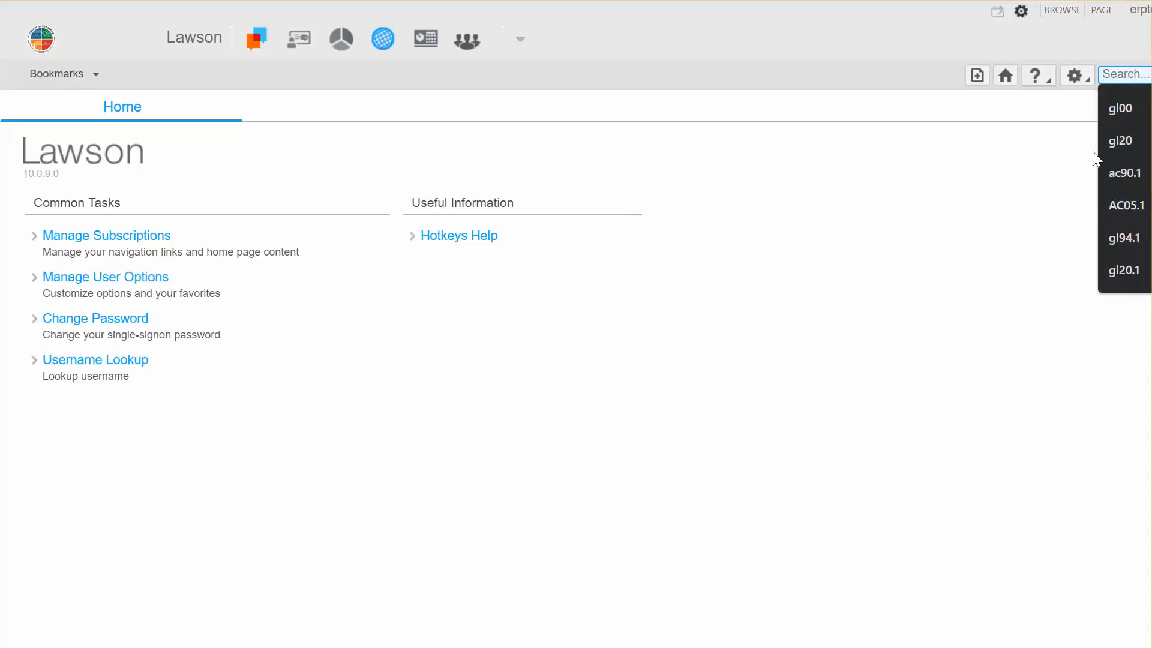
pyautogui.write('ap25')
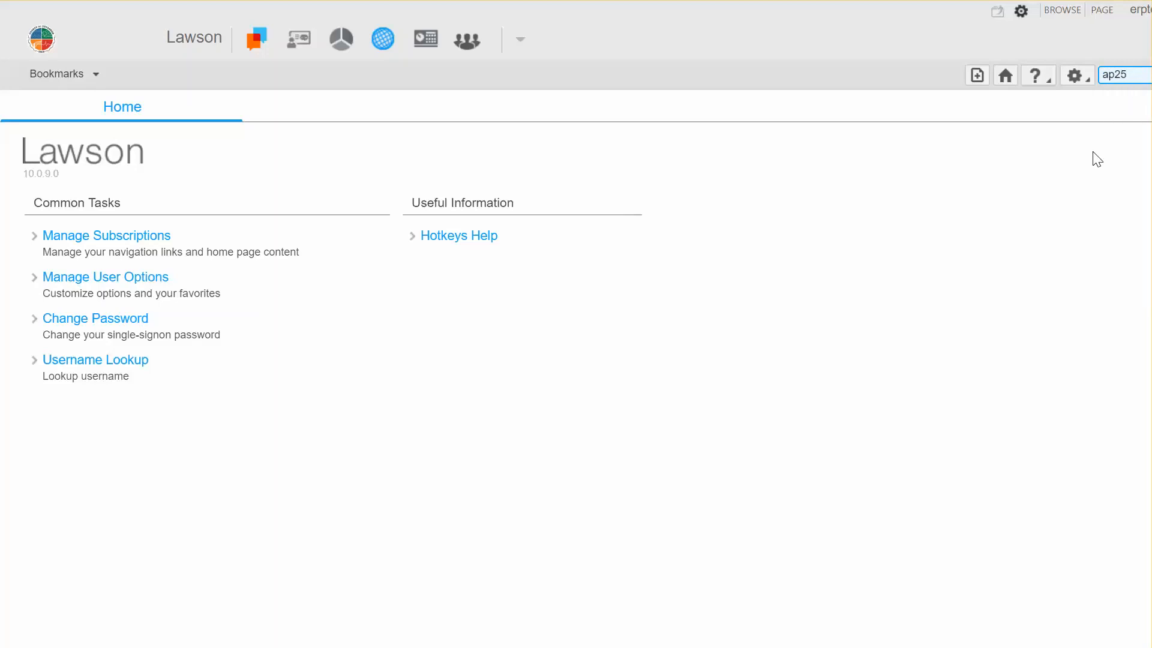
pyautogui.press('Return')
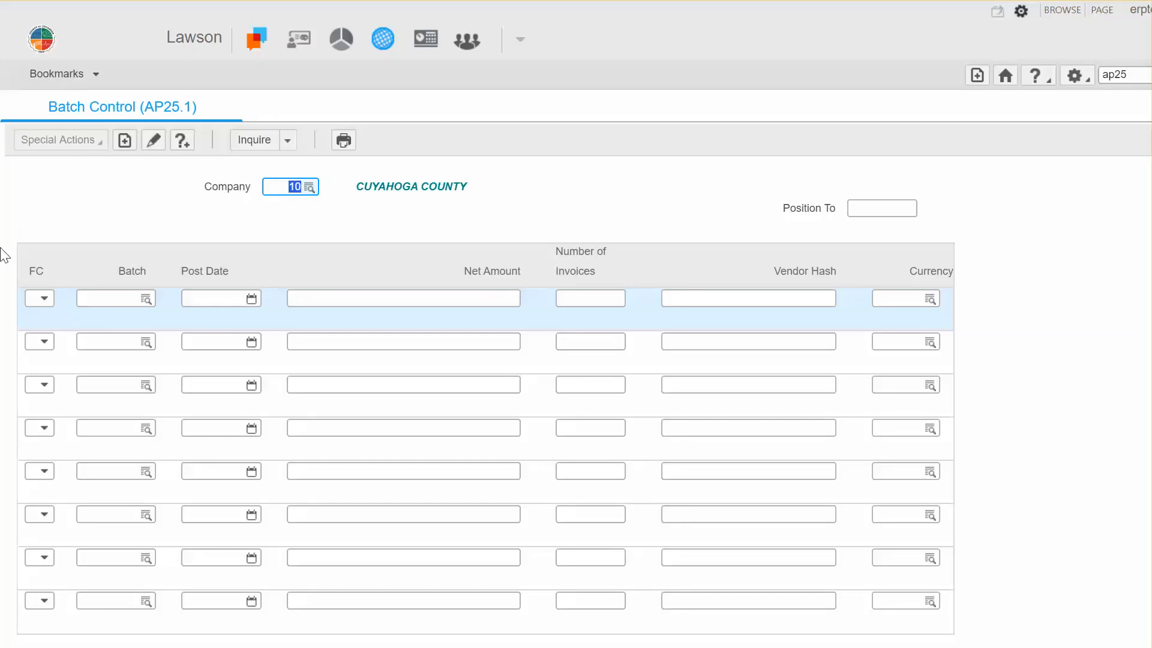
# Step: Add a new batch for company 10 with post date 01/14/2020 and net amount 500.00
pyautogui.click(42, 300)
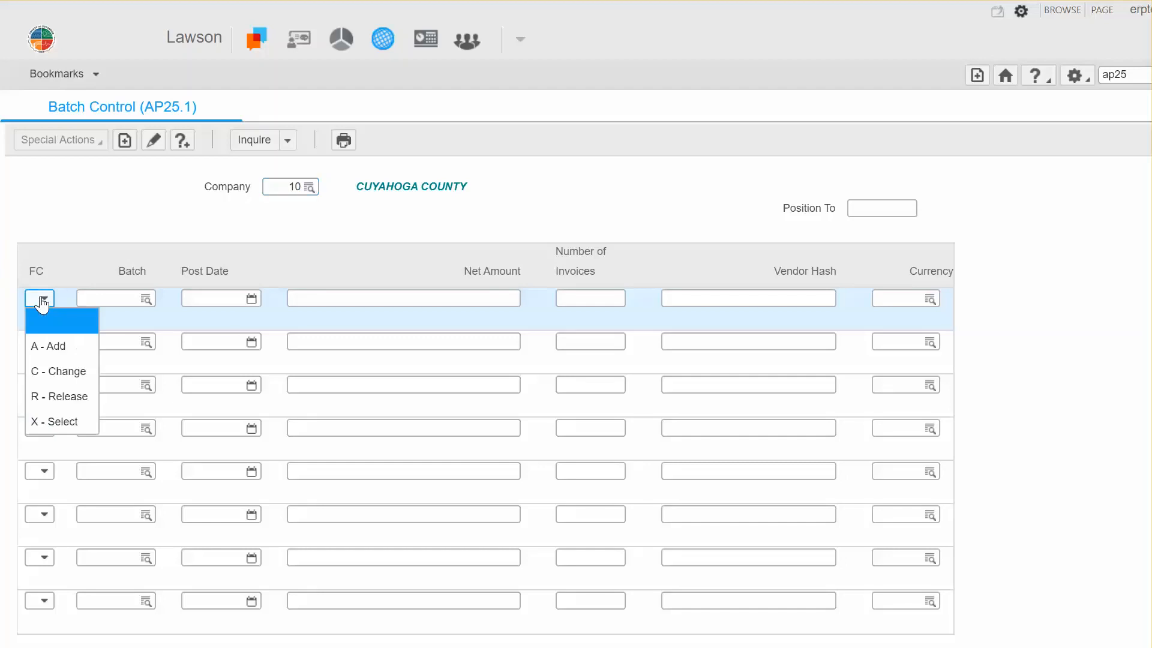
pyautogui.click(54, 346)
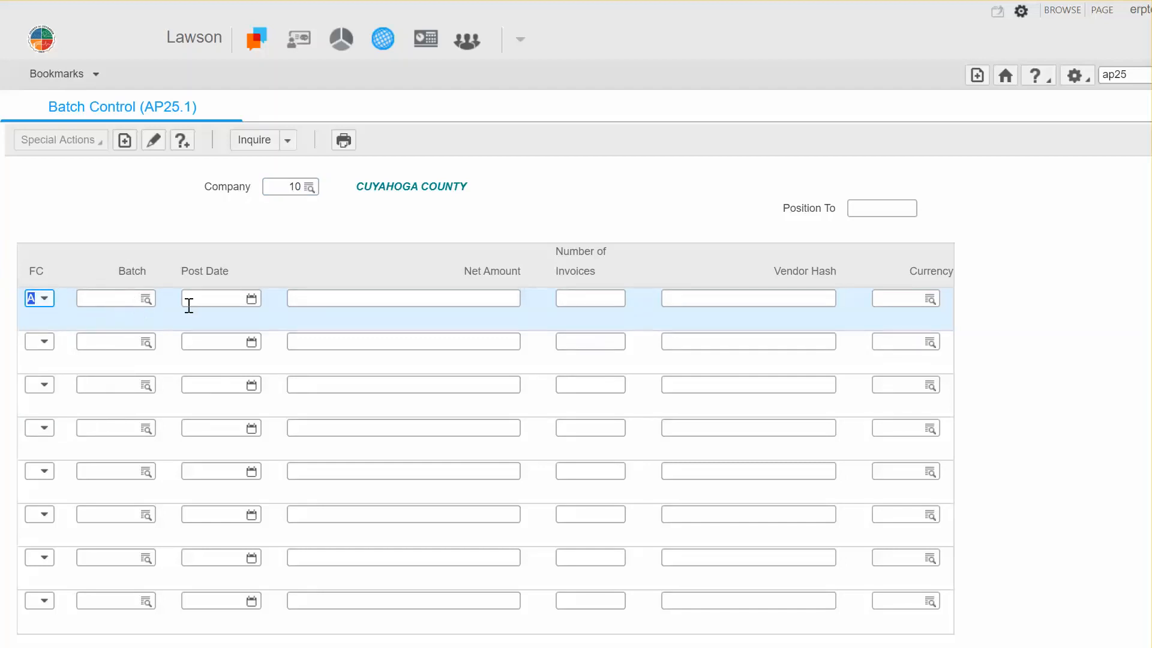
pyautogui.click(196, 306)
pyautogui.write('1')
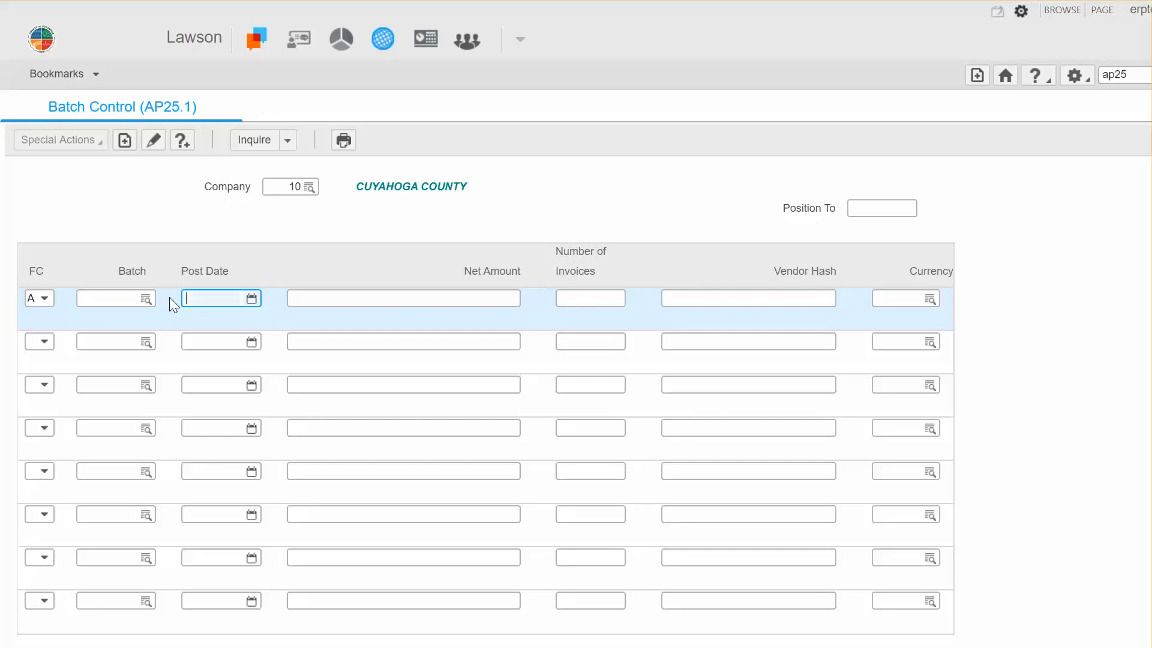
pyautogui.write('01/14/2020')
pyautogui.click(347, 297)
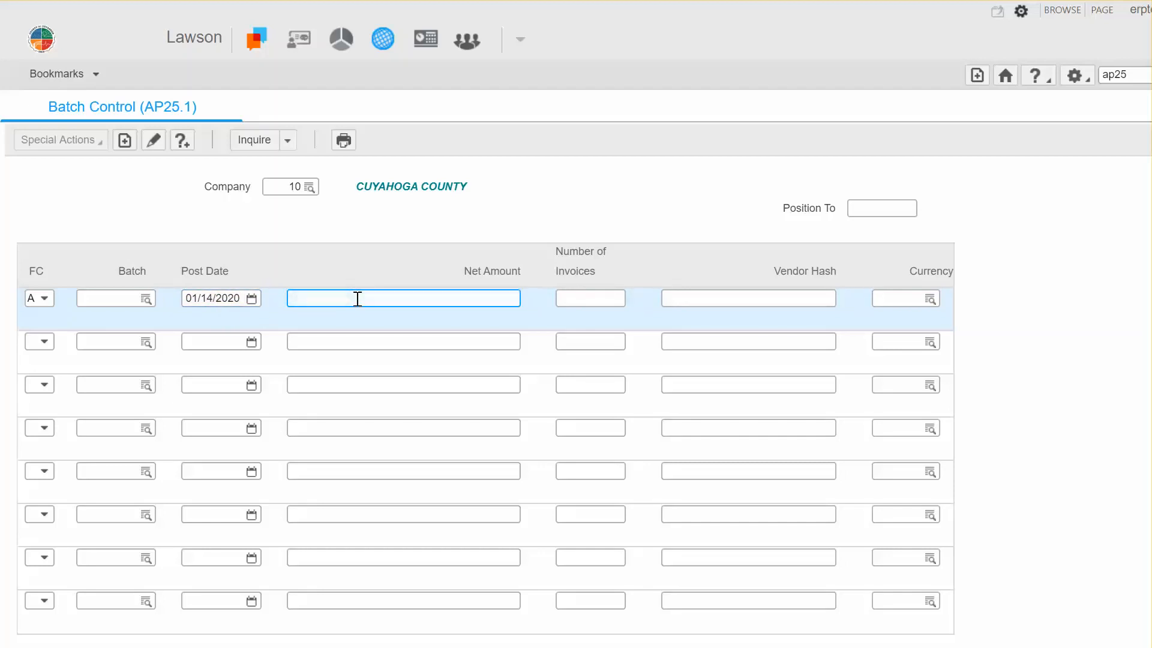
pyautogui.write('500.00')
pyautogui.click(127, 144)
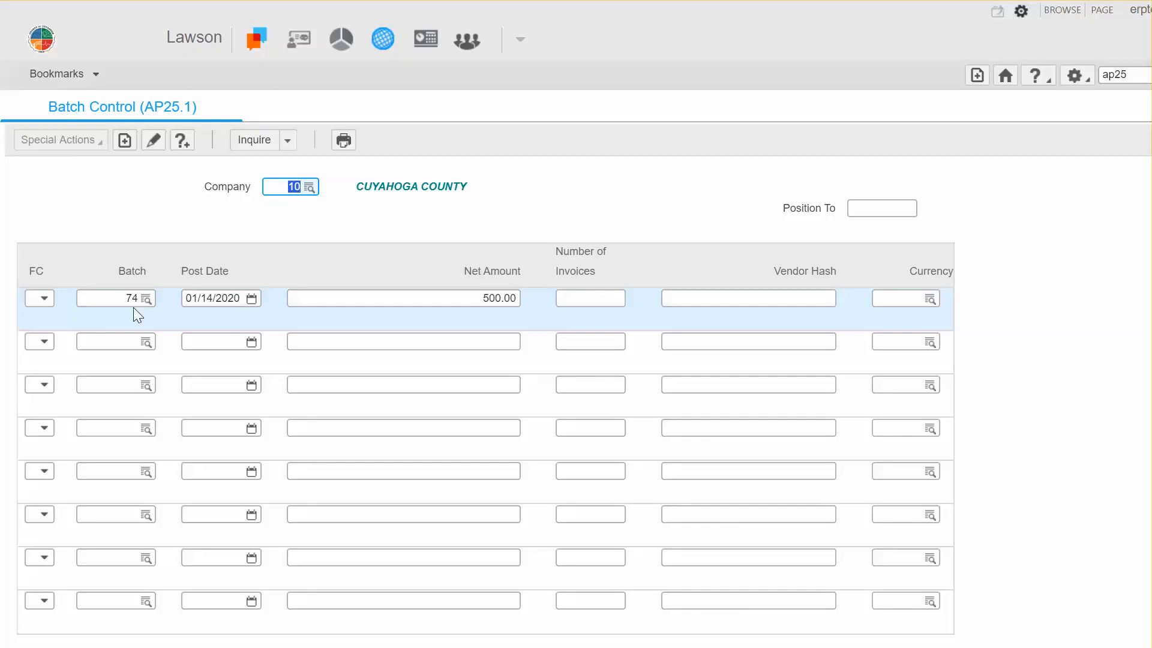
# Step: Open the AP20 Basic Invoice form
pyautogui.click(1136, 82)
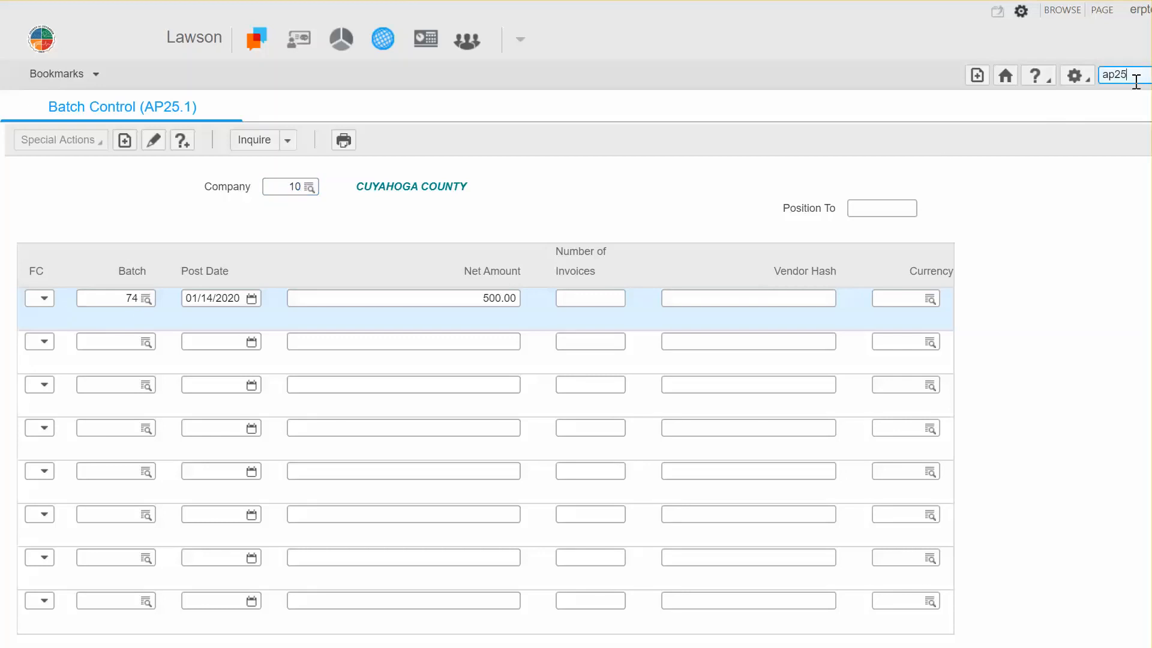
pyautogui.press('BackSpace')
pyautogui.write('0')
pyautogui.press('Return')
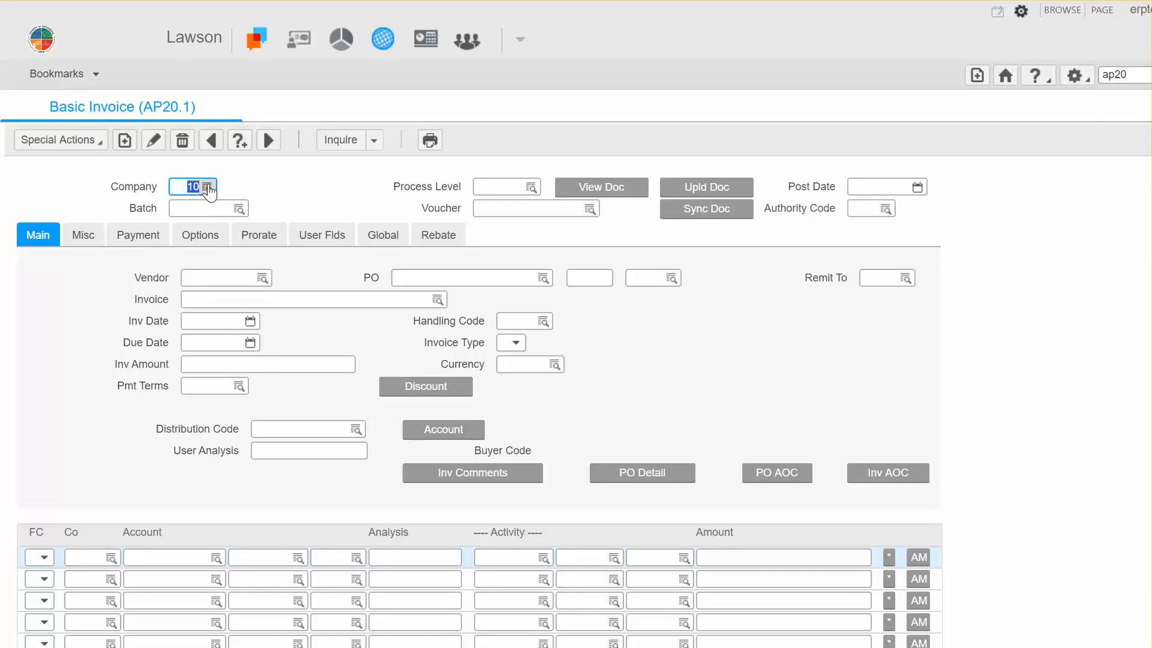
# Step: Fill in the invoice header with process level 1, post date 01/14/2020 and batch 74
pyautogui.click(515, 188)
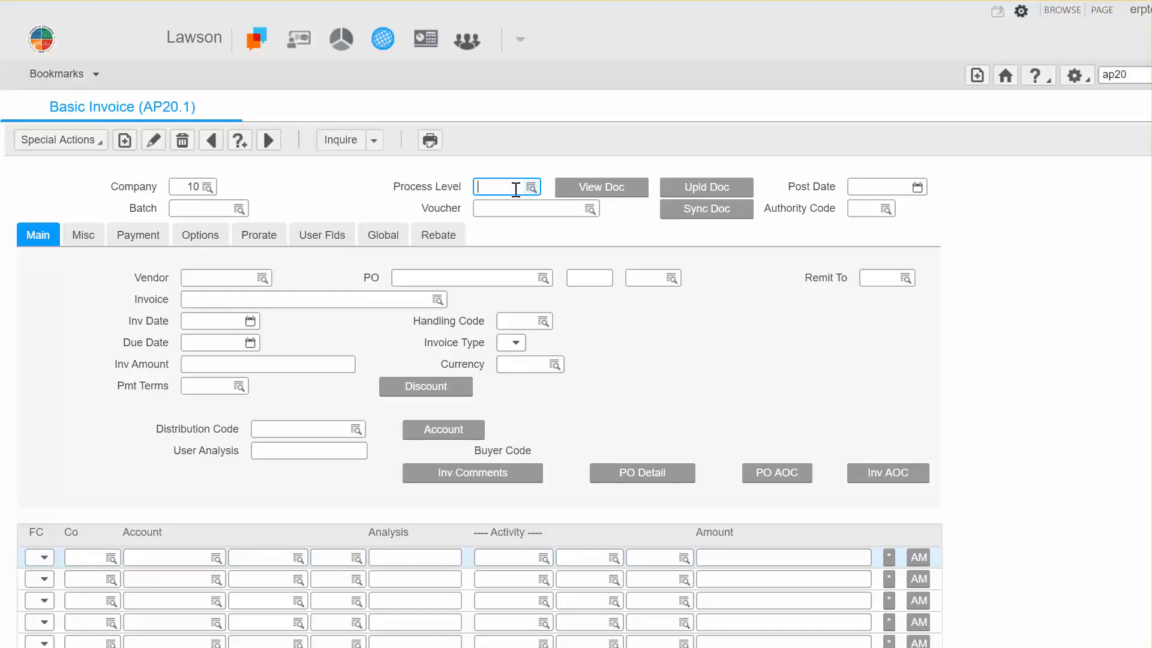
pyautogui.write('1')
pyautogui.click(872, 187)
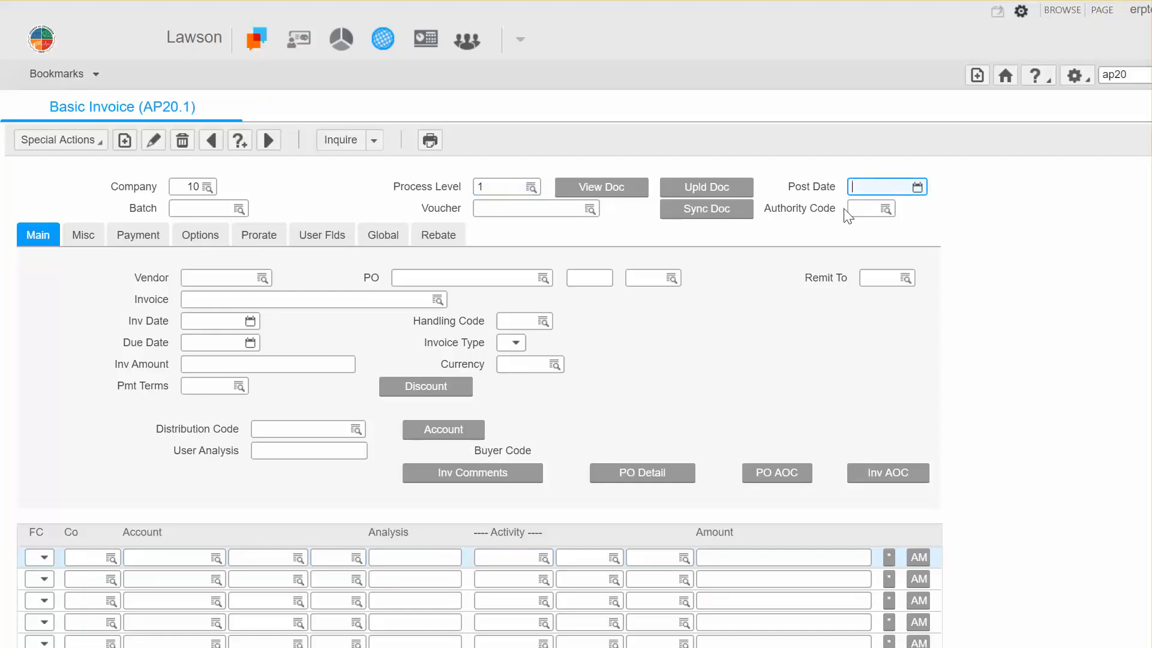
pyautogui.write('01/14/2020')
pyautogui.click(233, 210)
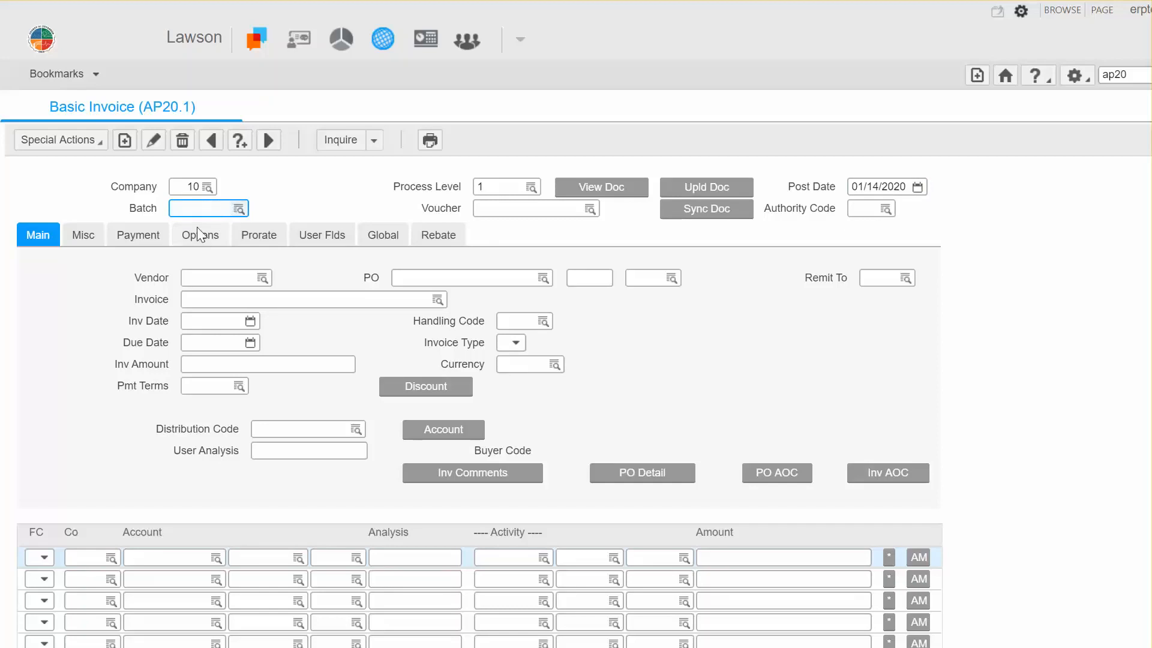
pyautogui.write('74')
# Step: Look up and select vendor 105TH CEDAR PARTNERS LLC and its invoice JPINV712
pyautogui.click(214, 281)
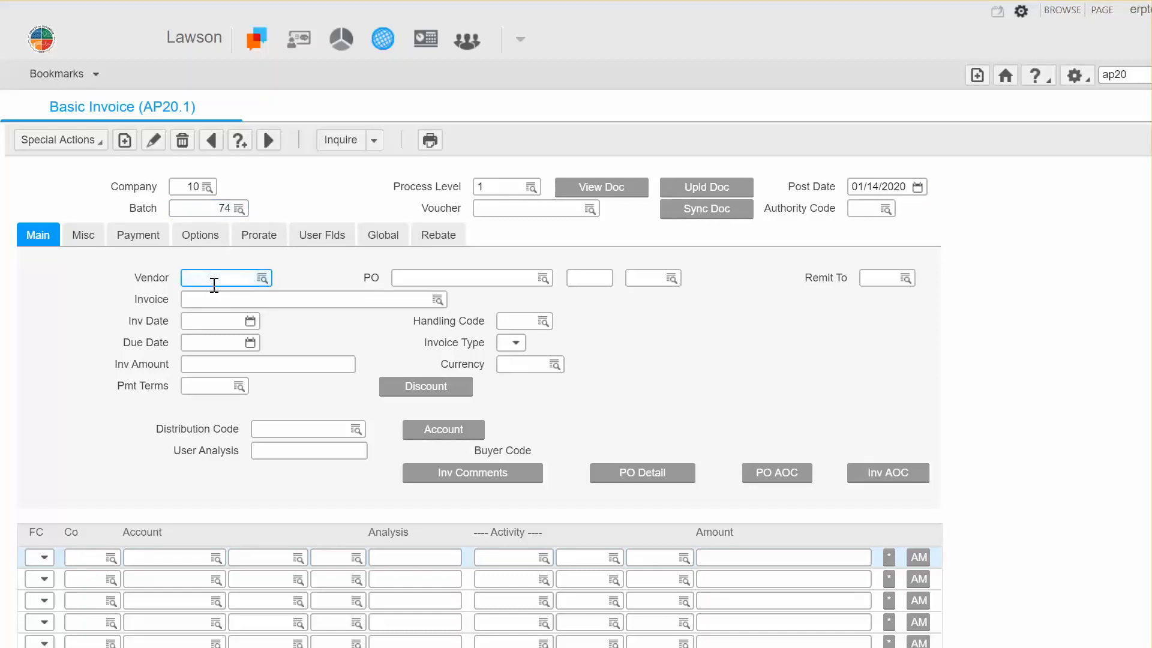
pyautogui.click(265, 282)
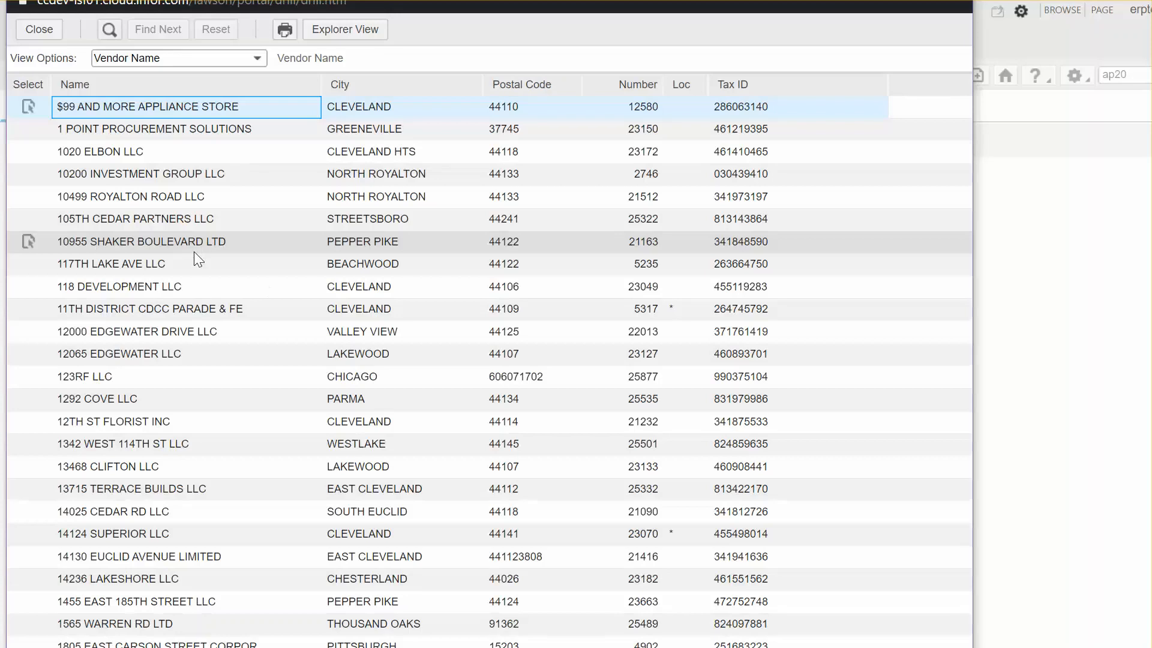
pyautogui.doubleClick(184, 222)
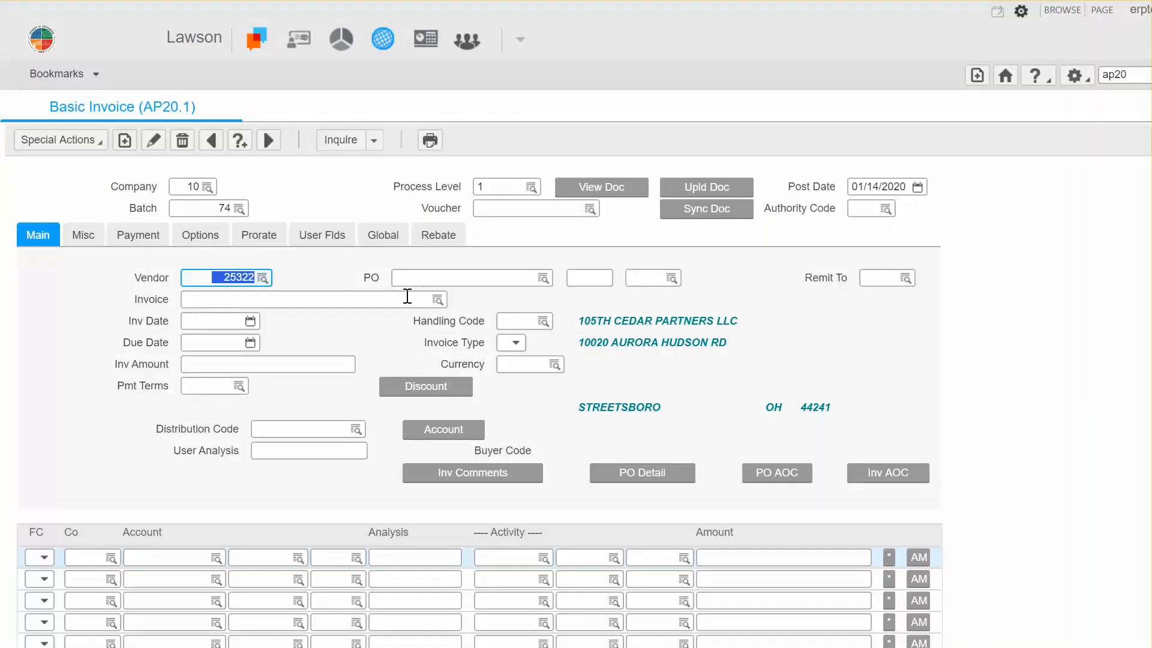
pyautogui.click(346, 300)
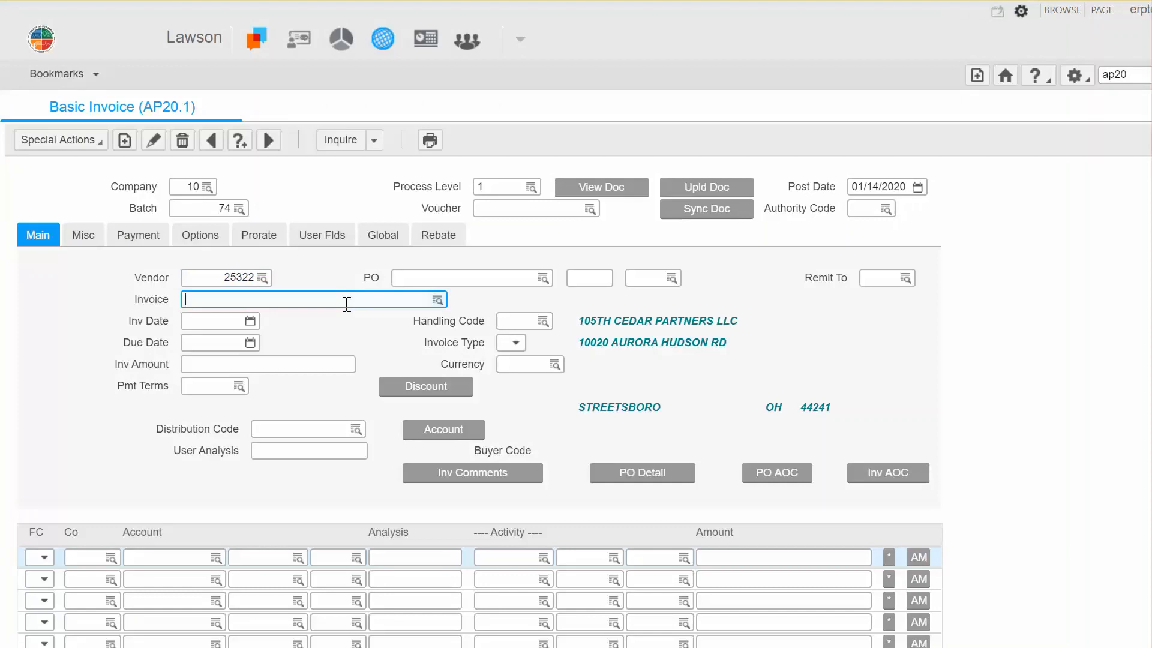
pyautogui.click(436, 299)
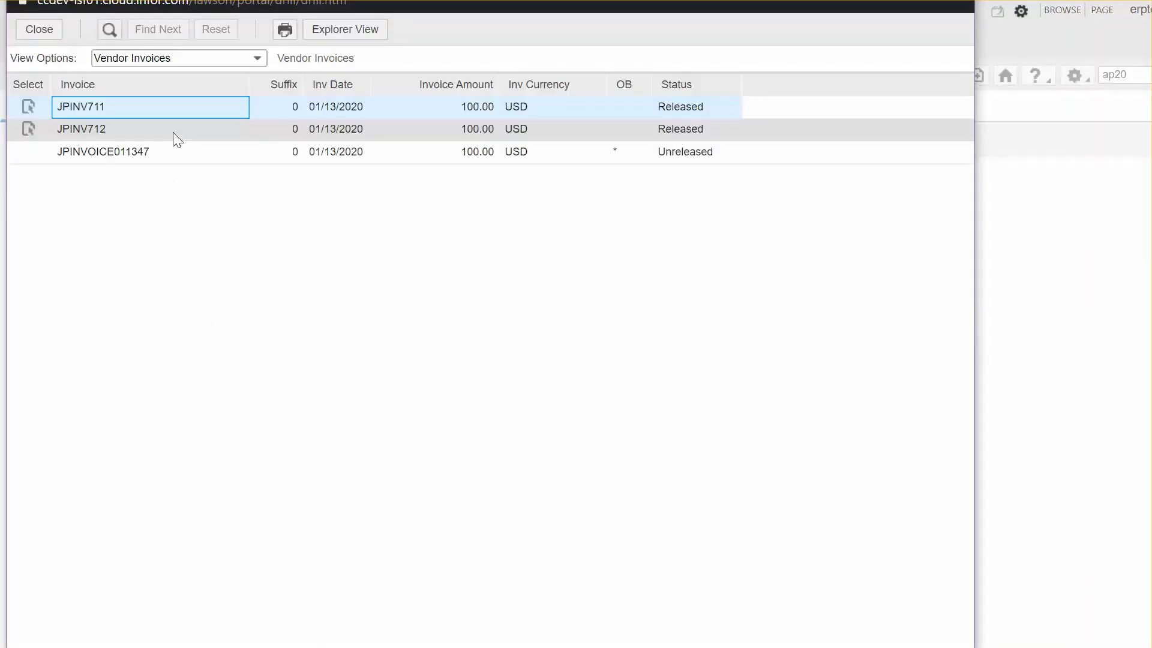
pyautogui.doubleClick(156, 135)
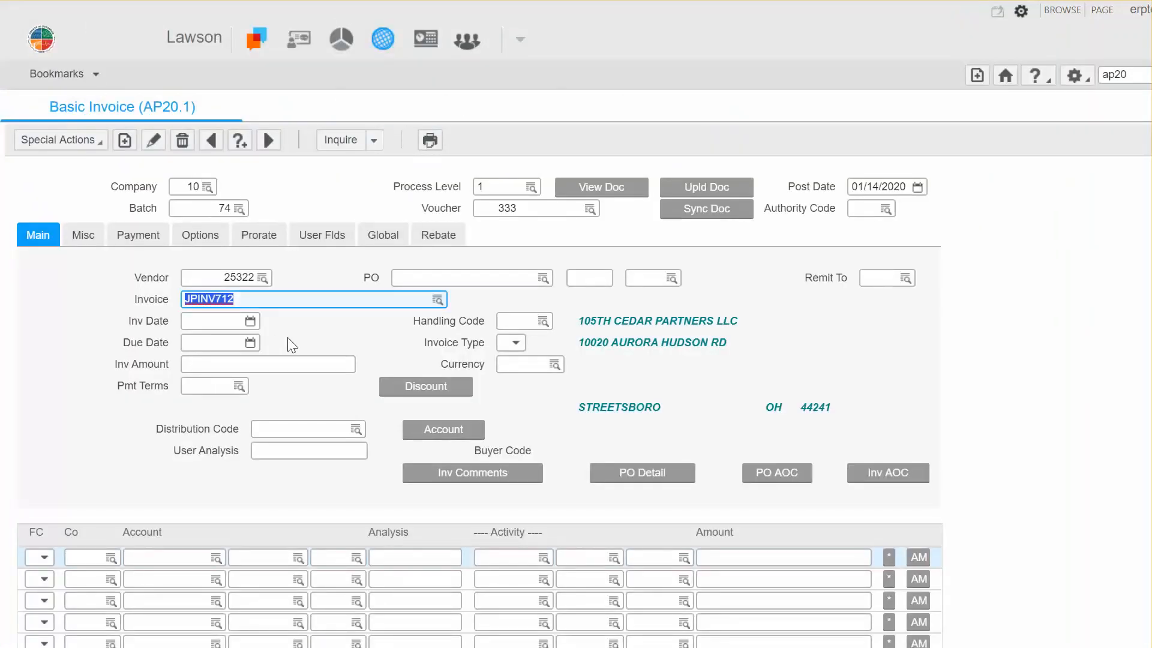
# Step: Set the invoice date to 01/12/2020 and select the AOC (Add On Cost) handling code
pyautogui.click(193, 324)
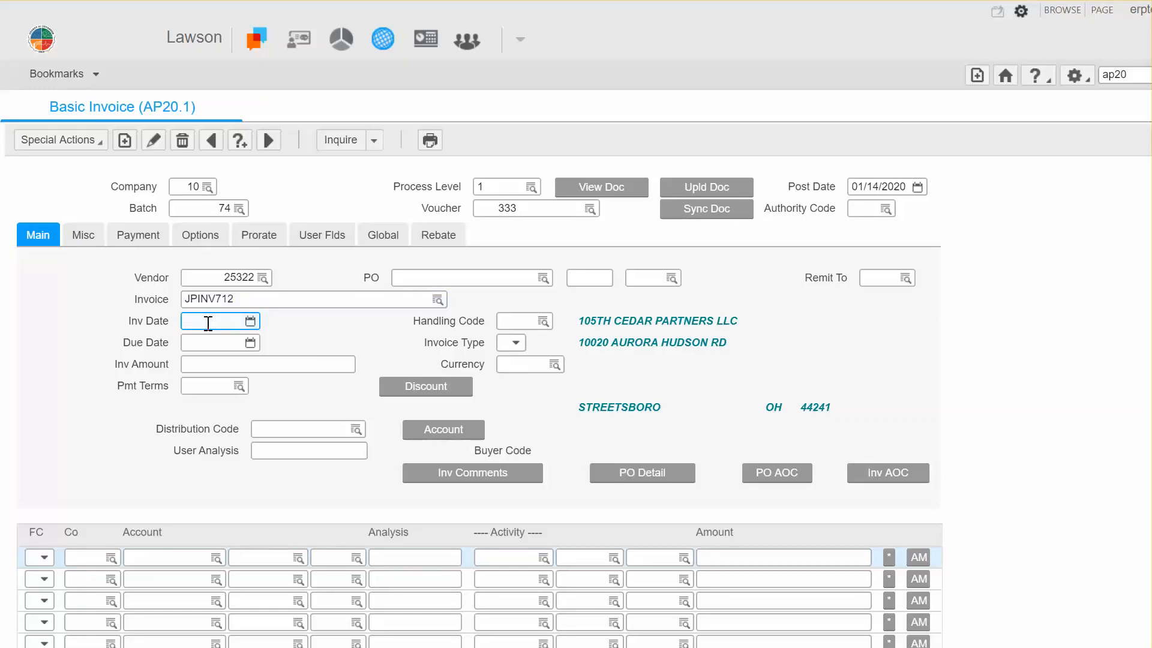
pyautogui.write('01/12/2020')
pyautogui.click(532, 319)
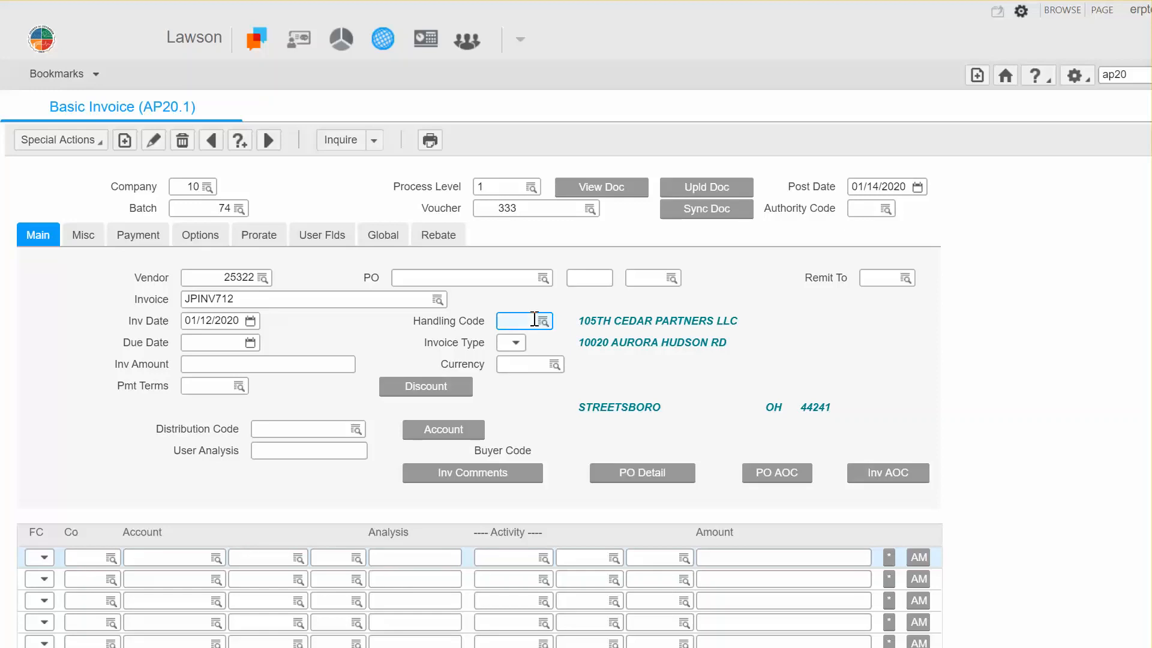
pyautogui.click(542, 323)
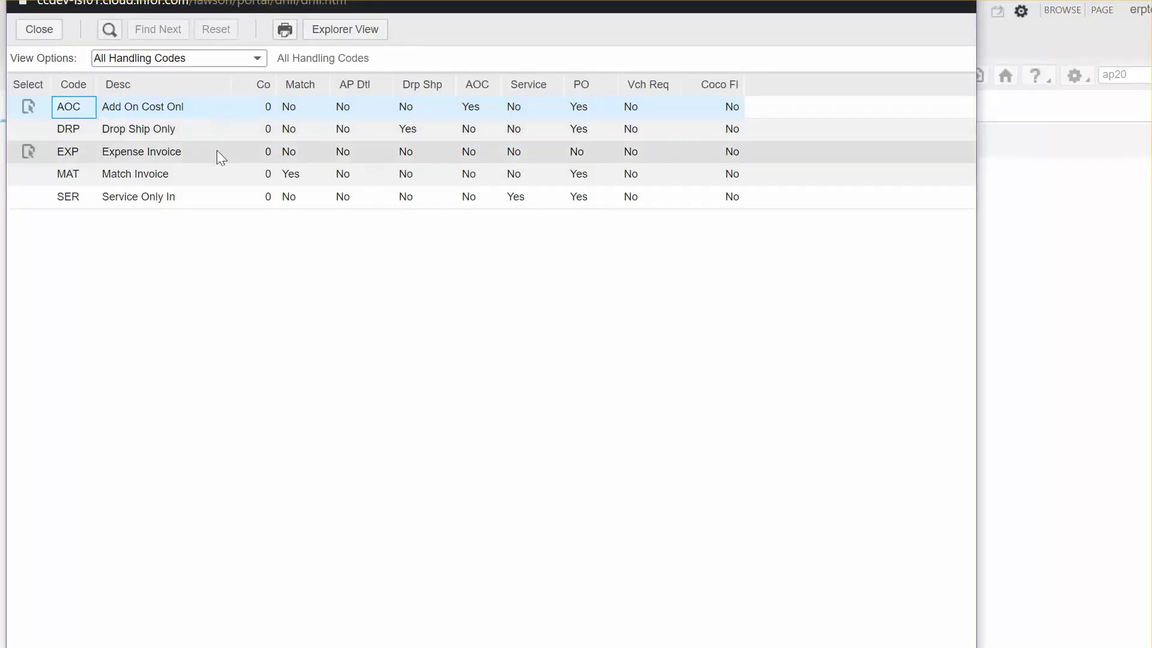
pyautogui.click(194, 107)
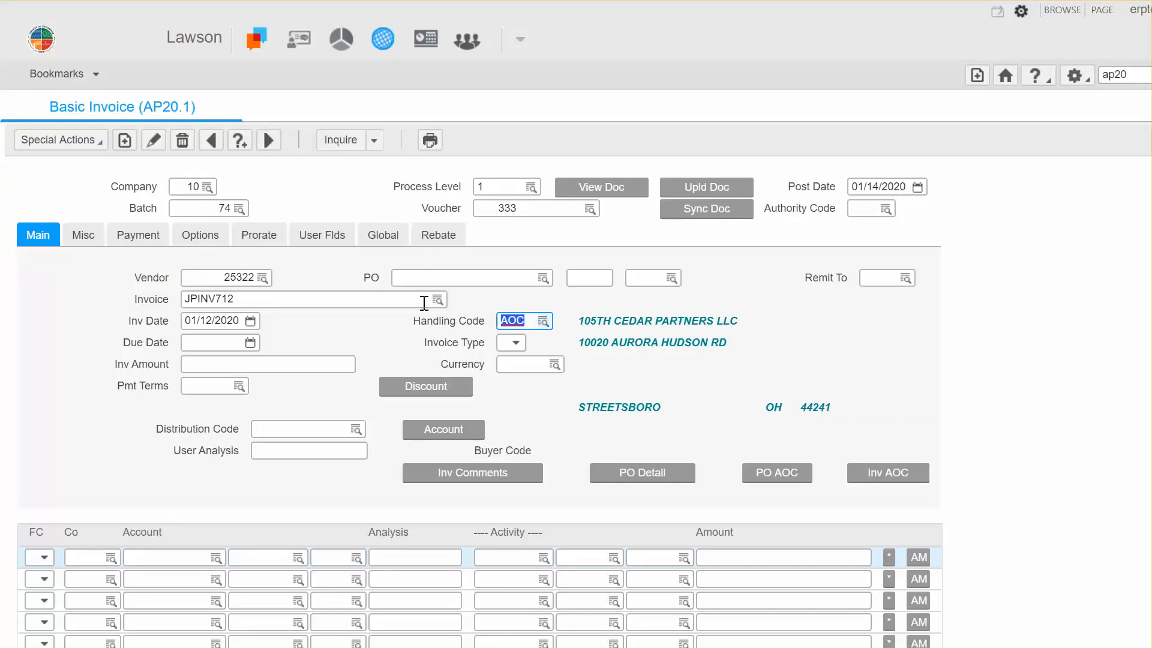
# Step: Set the invoice's due date to 01/22/2020 and its amount to 500
pyautogui.click(226, 342)
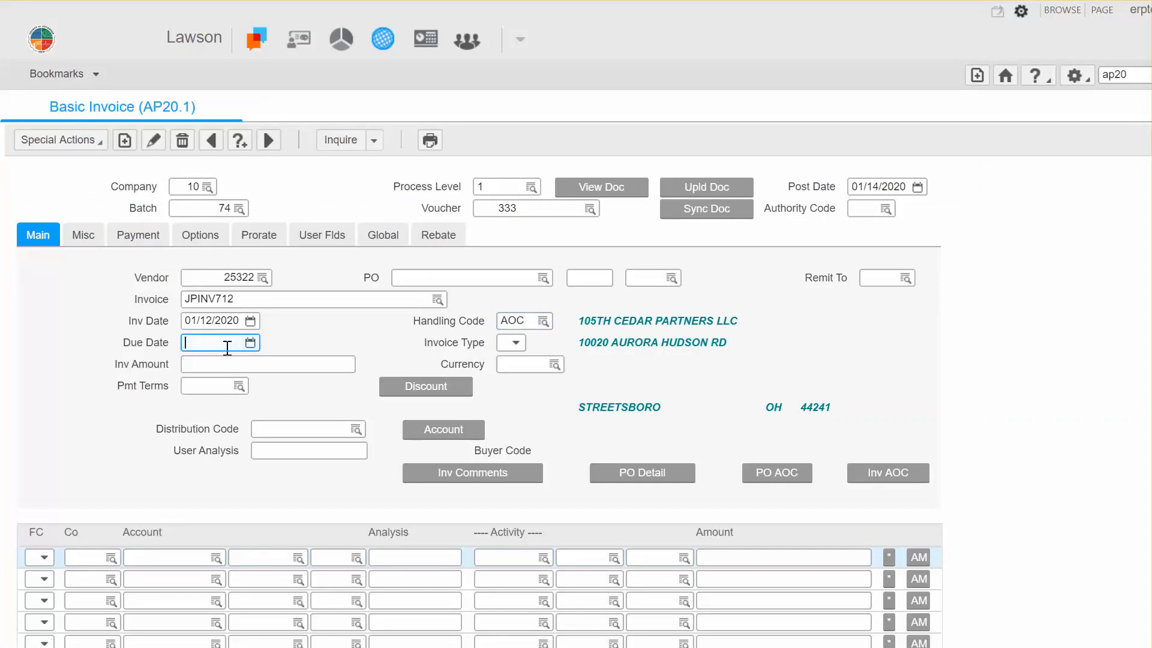
pyautogui.write('01/22/2020')
pyautogui.click(248, 365)
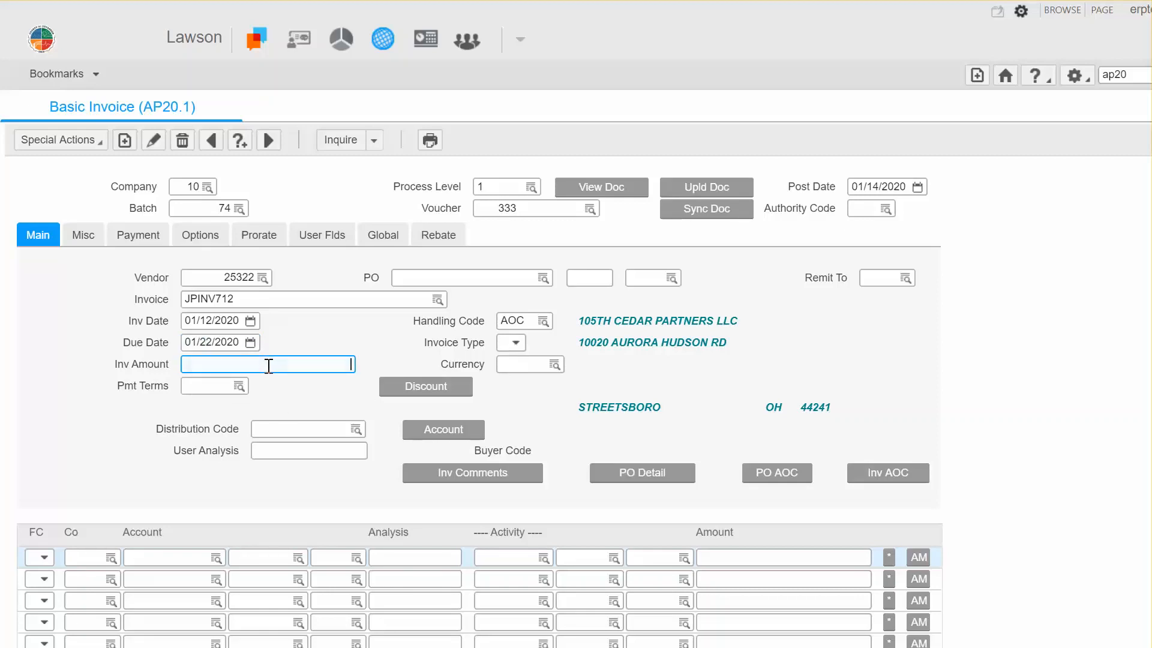
pyautogui.write('500')
pyautogui.click(118, 503)
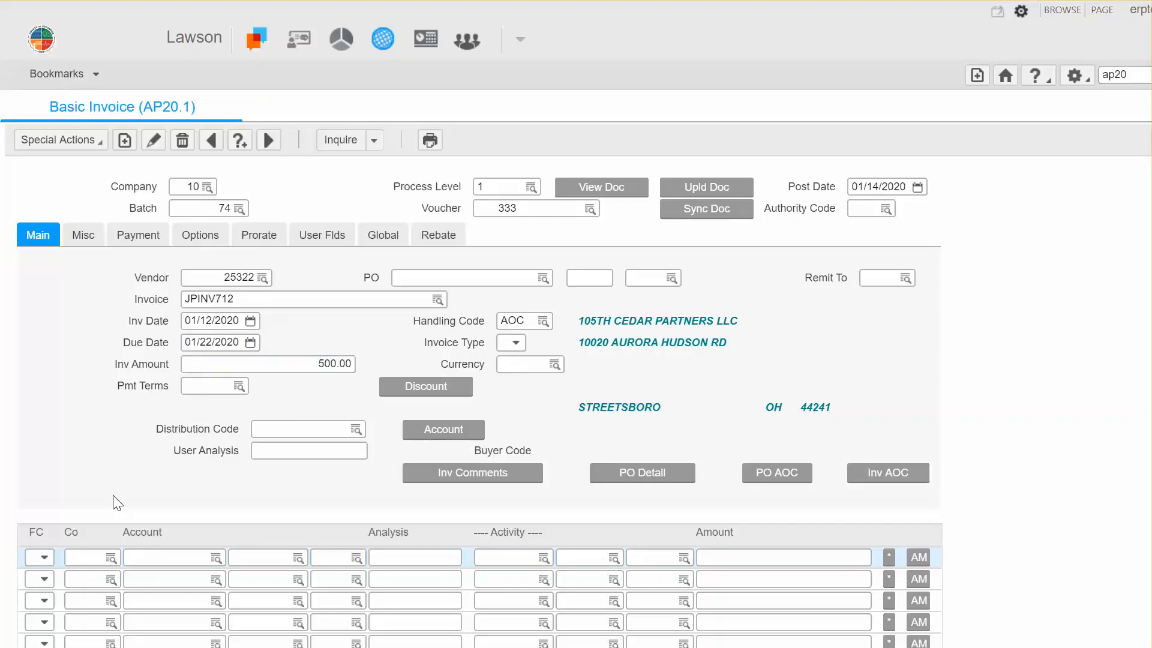
# Step: Set the function code of the first distribution line to A - Add
pyautogui.click(317, 430)
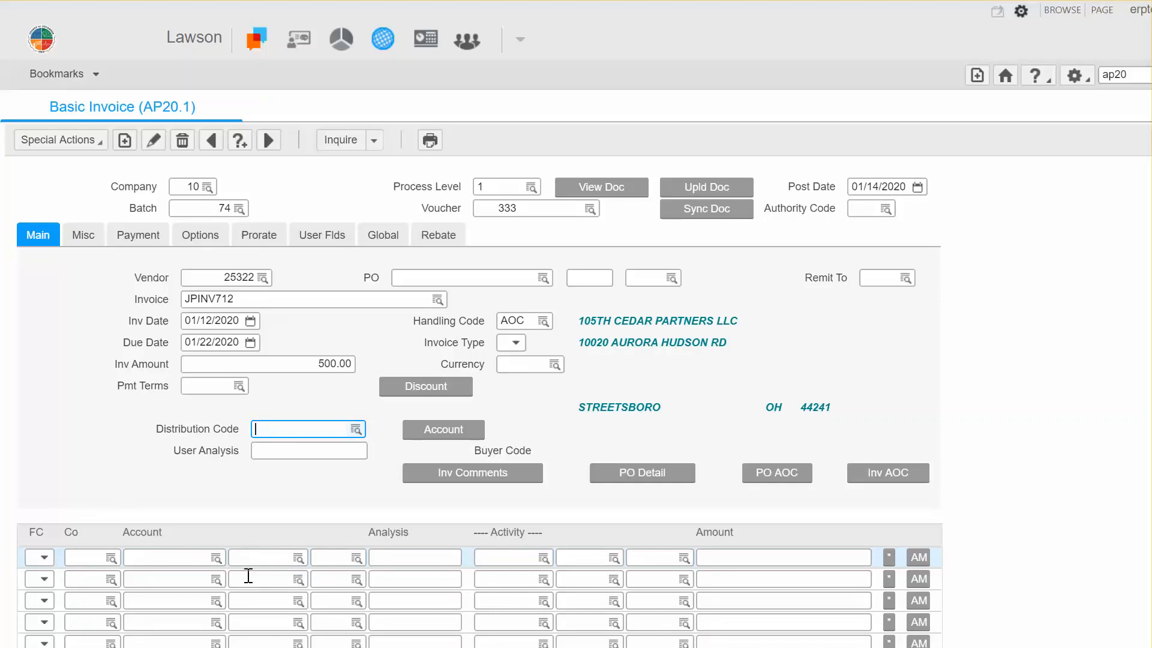
pyautogui.click(47, 558)
pyautogui.click(48, 559)
pyautogui.click(48, 559)
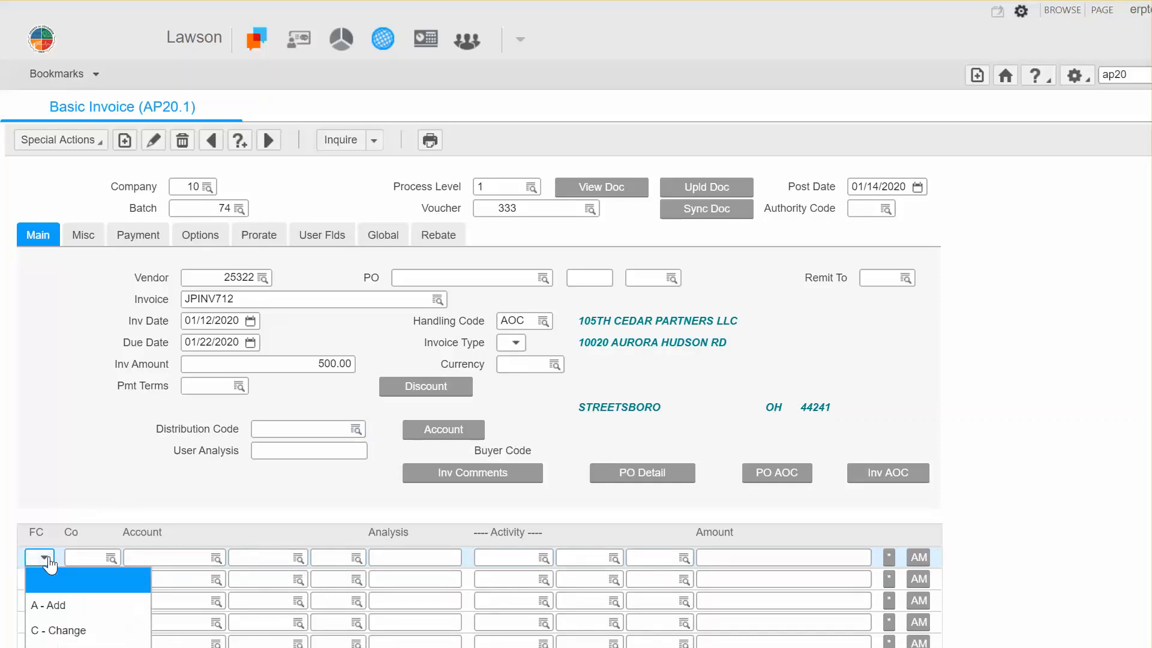
pyautogui.click(54, 607)
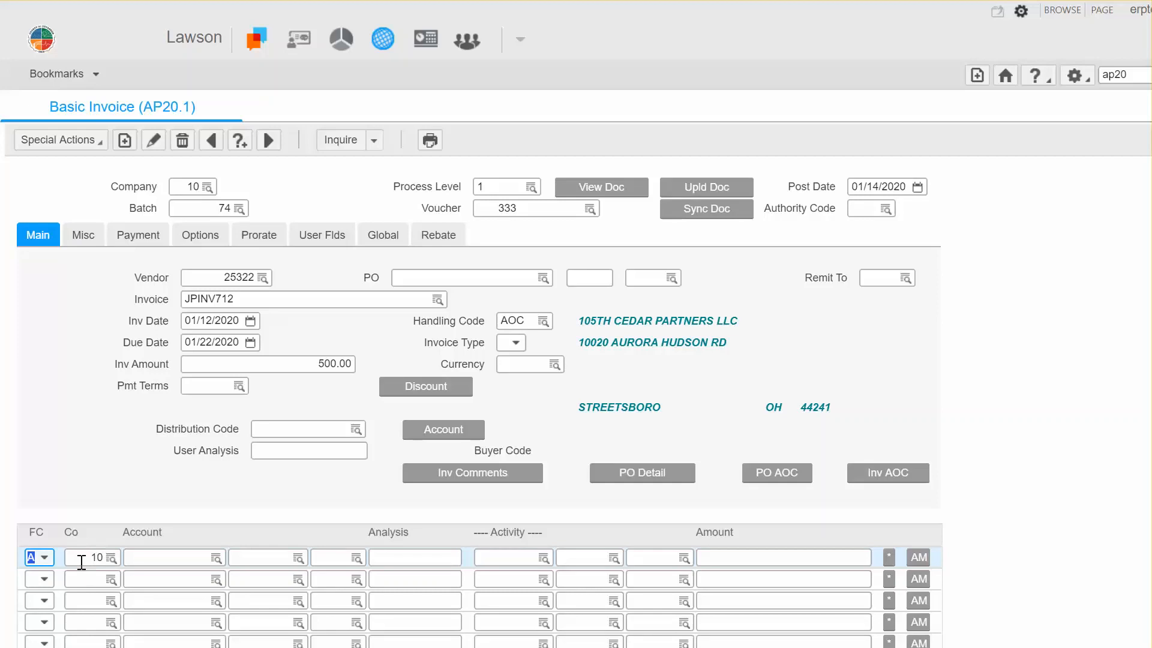
# Step: Code the first distribution line to accounting unit AB205220 (Project Tapestry) and account 48400 (Refunds & Reimbursement Rev)
pyautogui.click(150, 556)
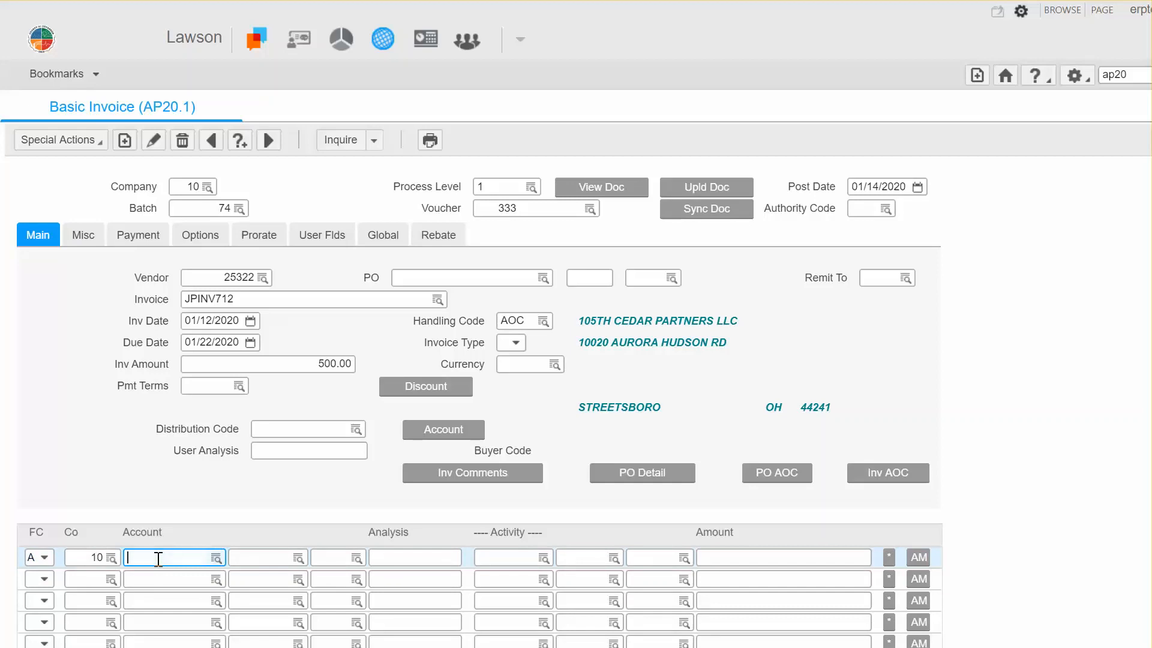
pyautogui.click(215, 557)
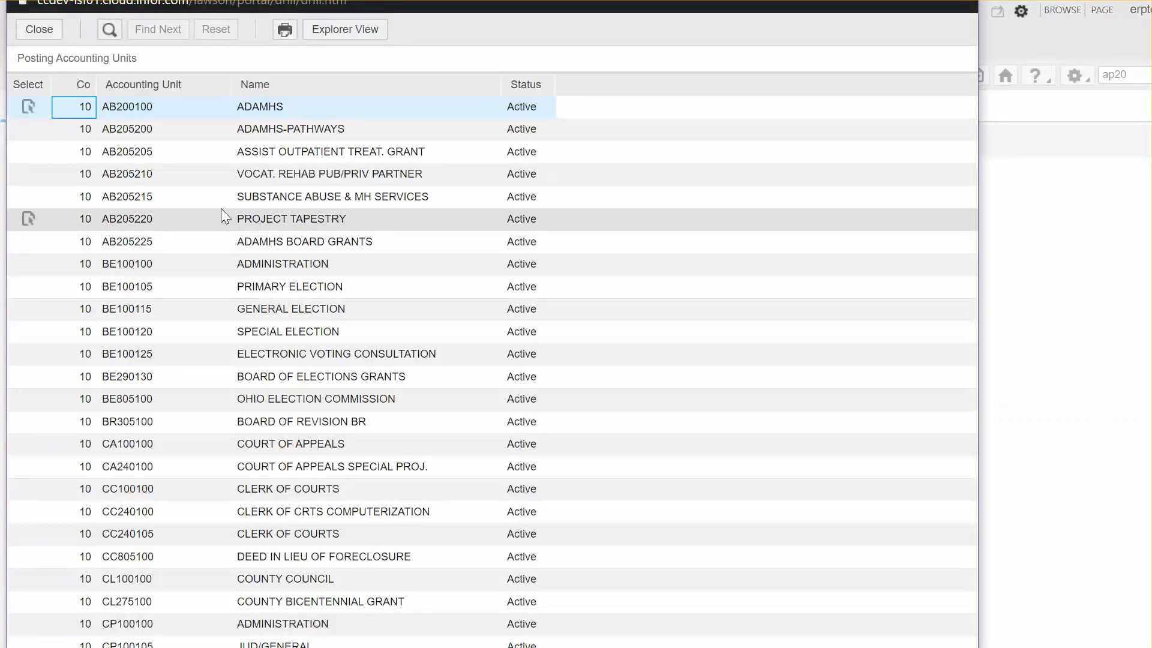
pyautogui.doubleClick(221, 216)
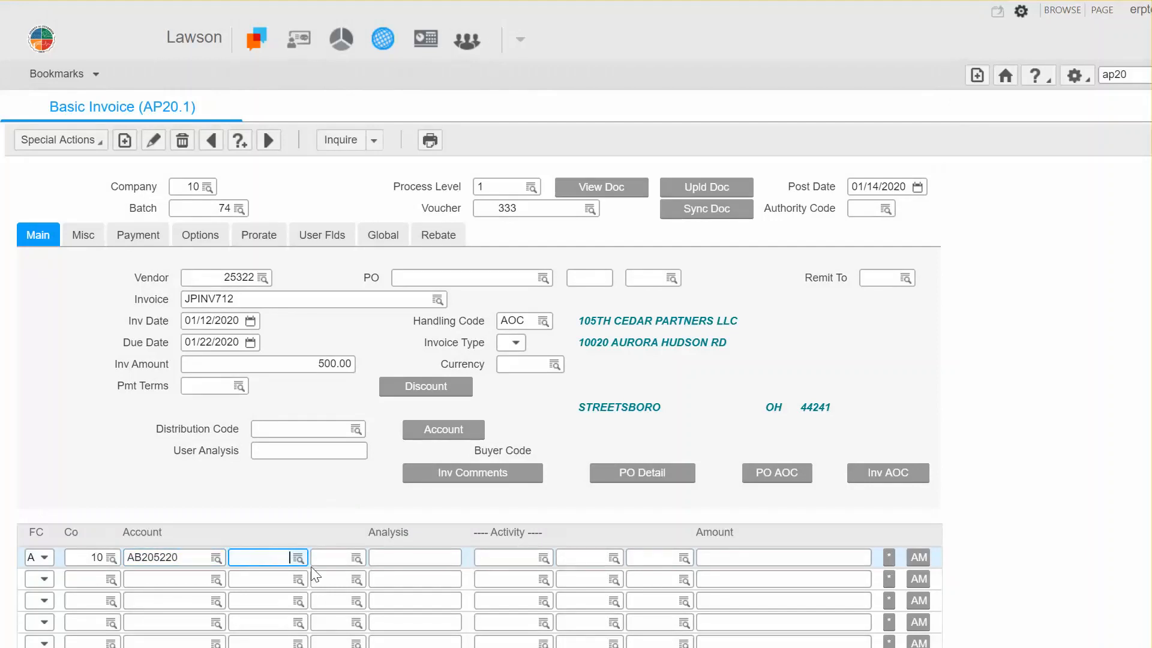
pyautogui.click(297, 557)
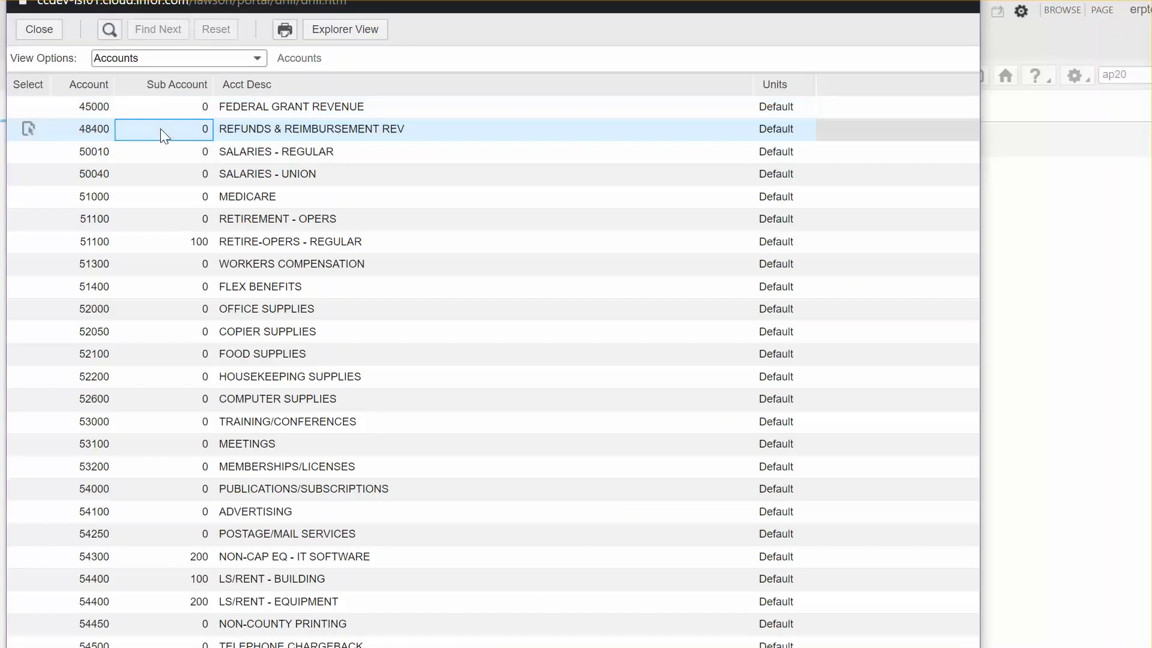
pyautogui.doubleClick(160, 129)
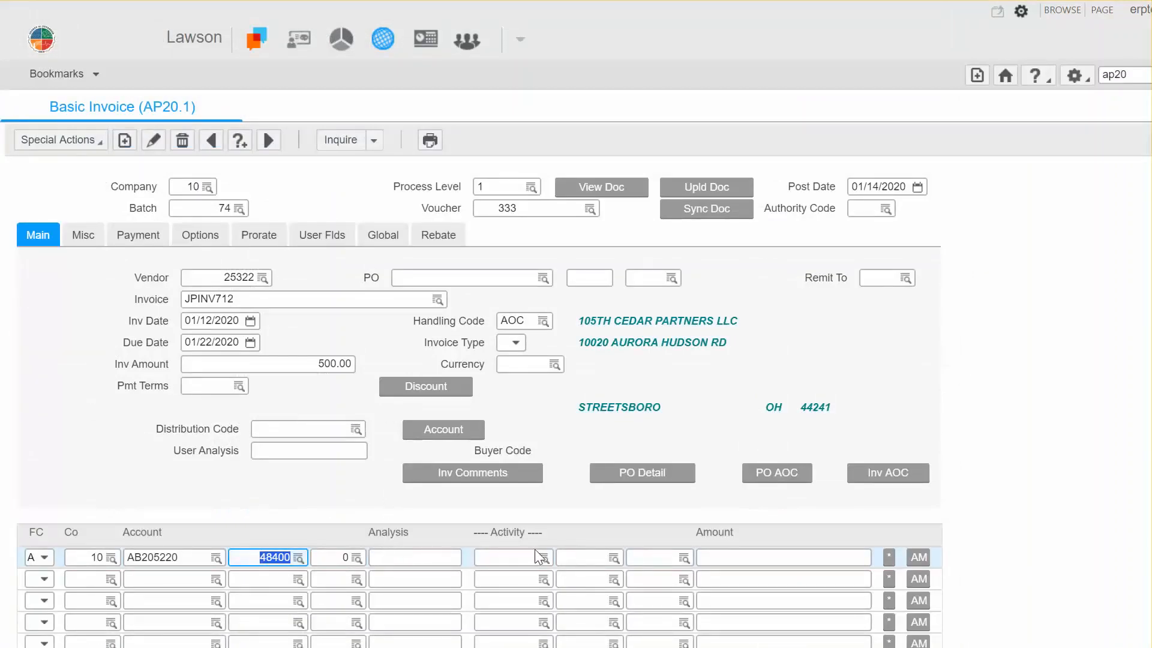
# Step: Set the amount of the first distribution line to 500.00
pyautogui.click(729, 558)
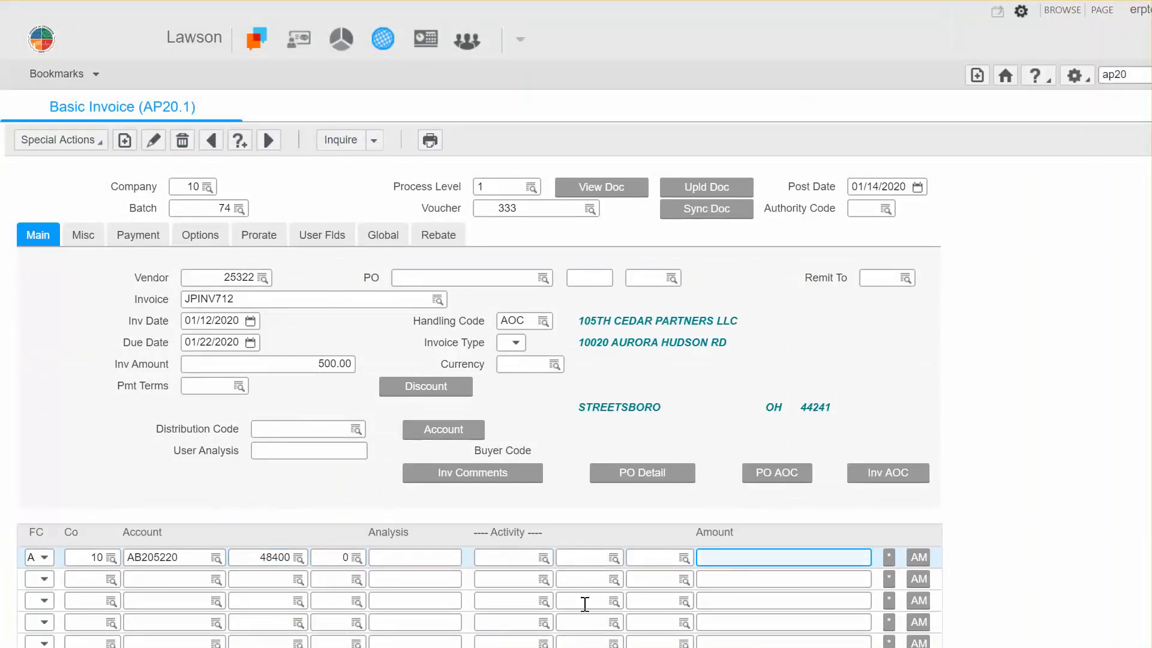
pyautogui.write('500.00')
# Step: Set the invoice's payment Enclosure option to Y - Yes and add the invoice to the batch
pyautogui.click(141, 239)
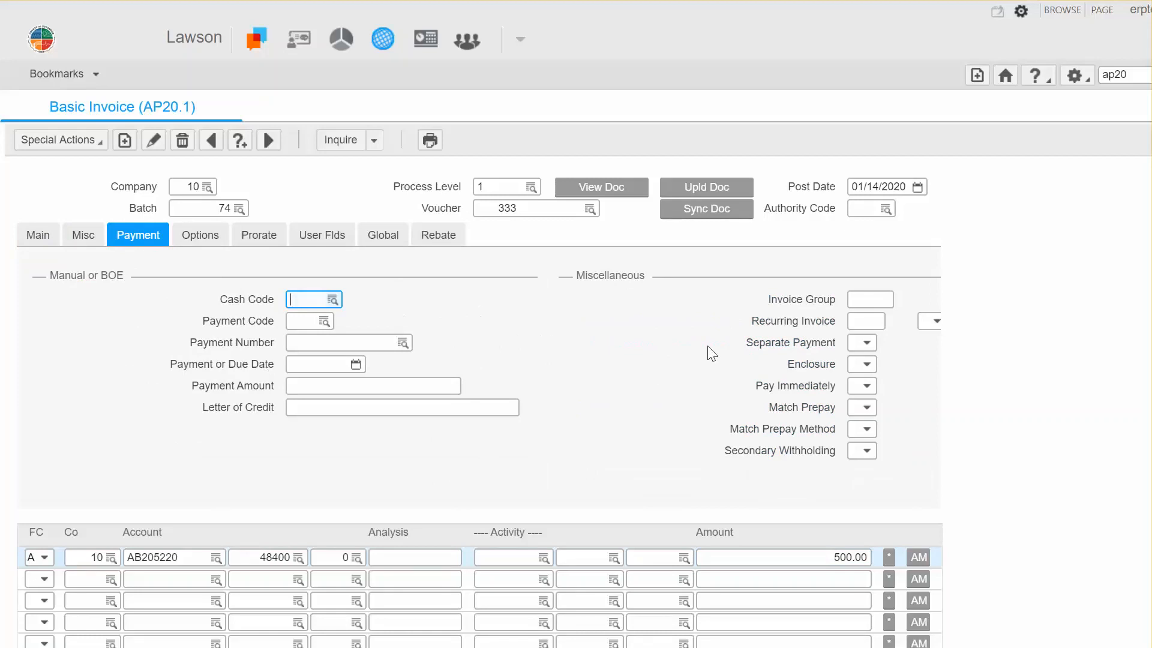
pyautogui.click(866, 367)
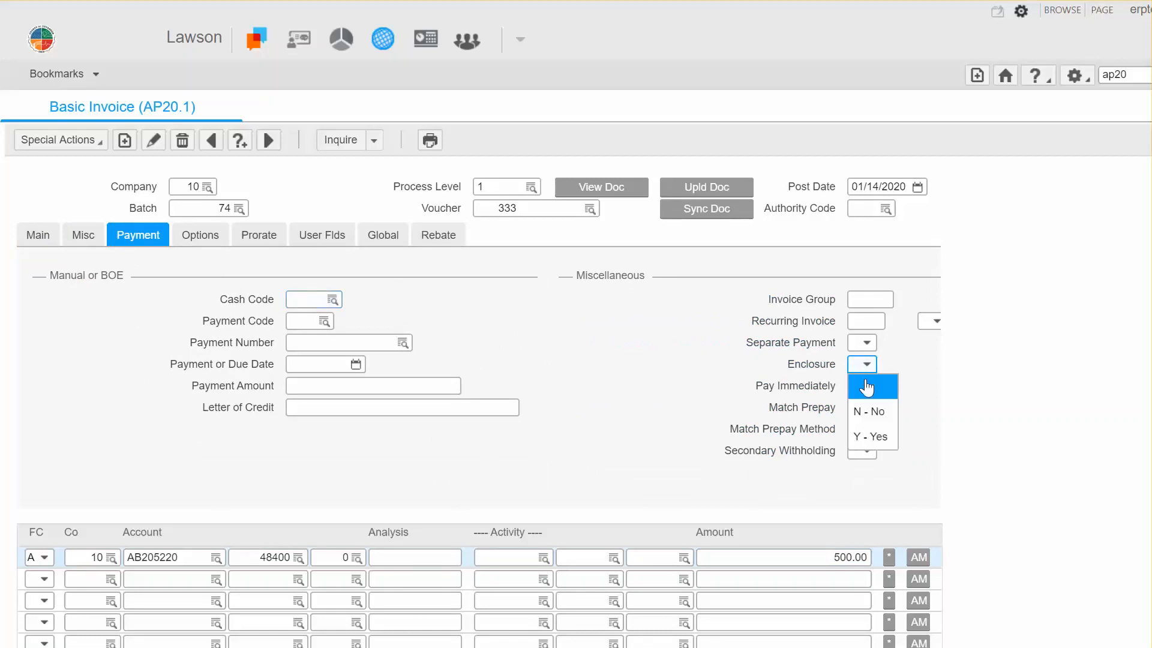
pyautogui.click(873, 437)
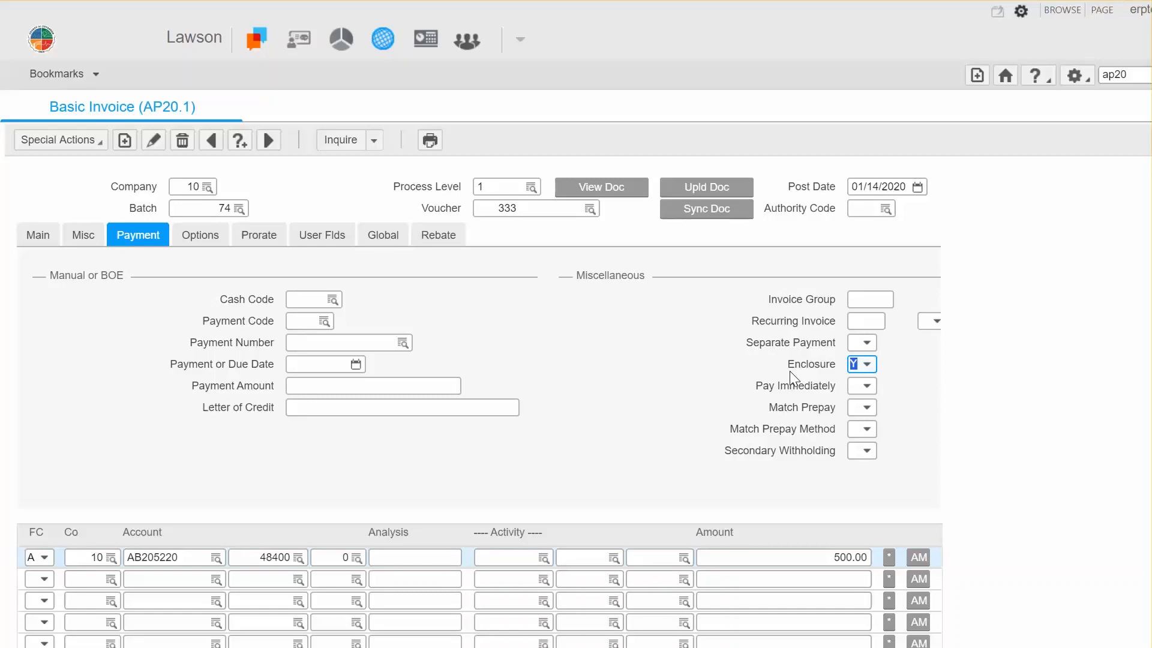
pyautogui.click(124, 140)
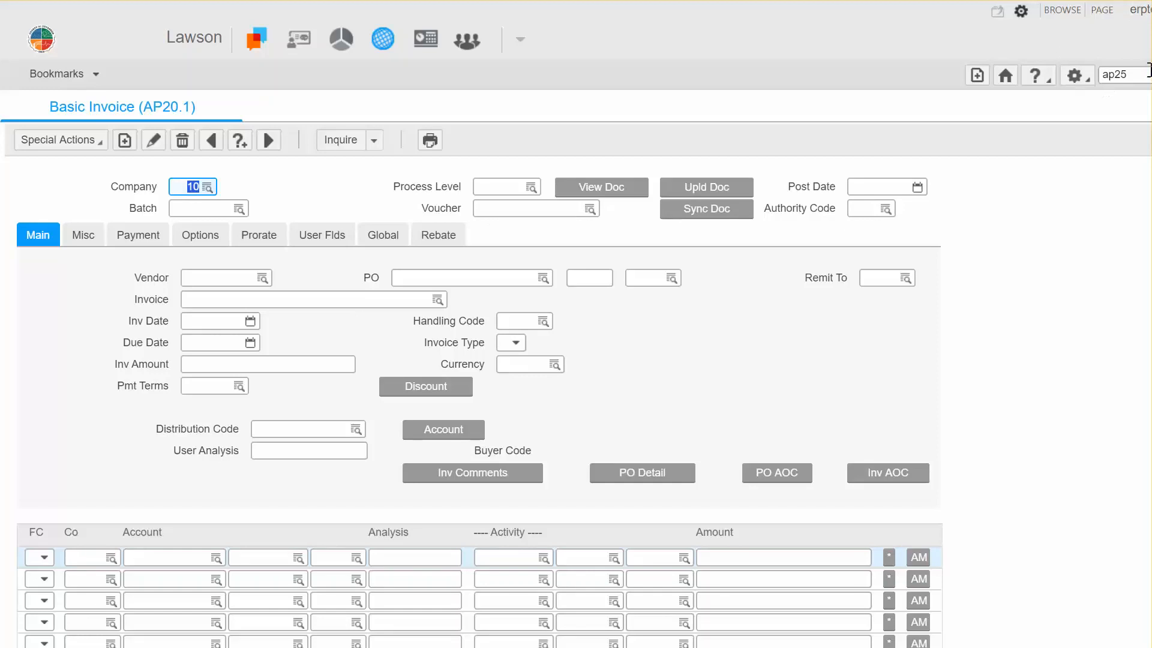
# Step: Open the Batch Control form (ap25) and inquire on the batches of company 10
pyautogui.click(1147, 72)
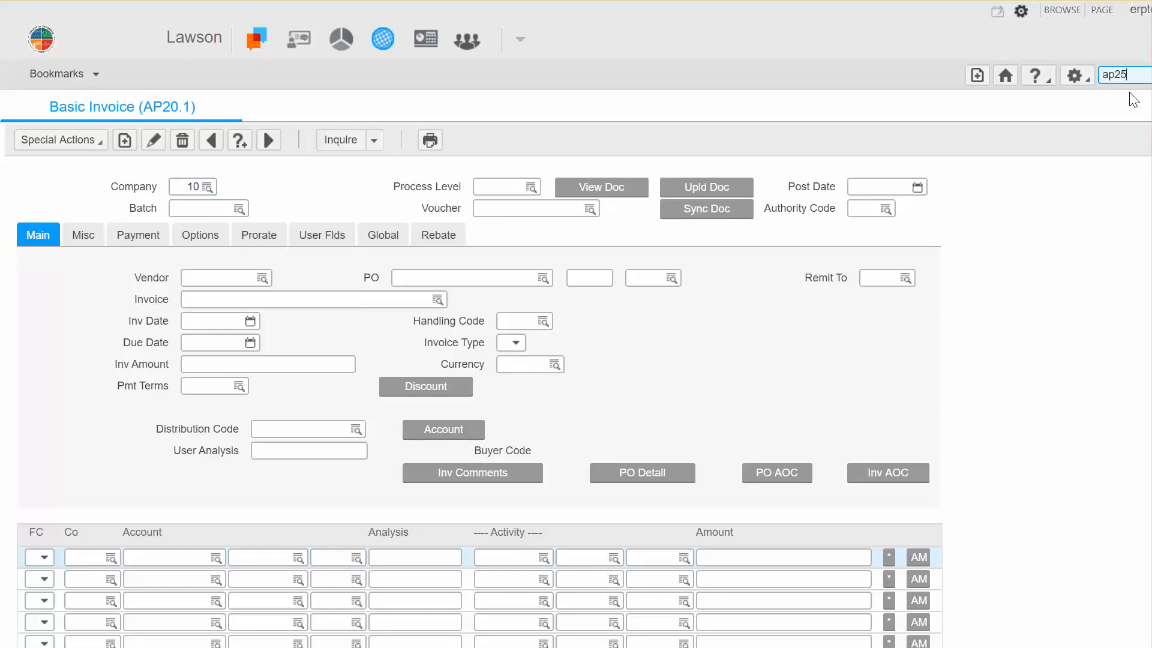
pyautogui.press('Return')
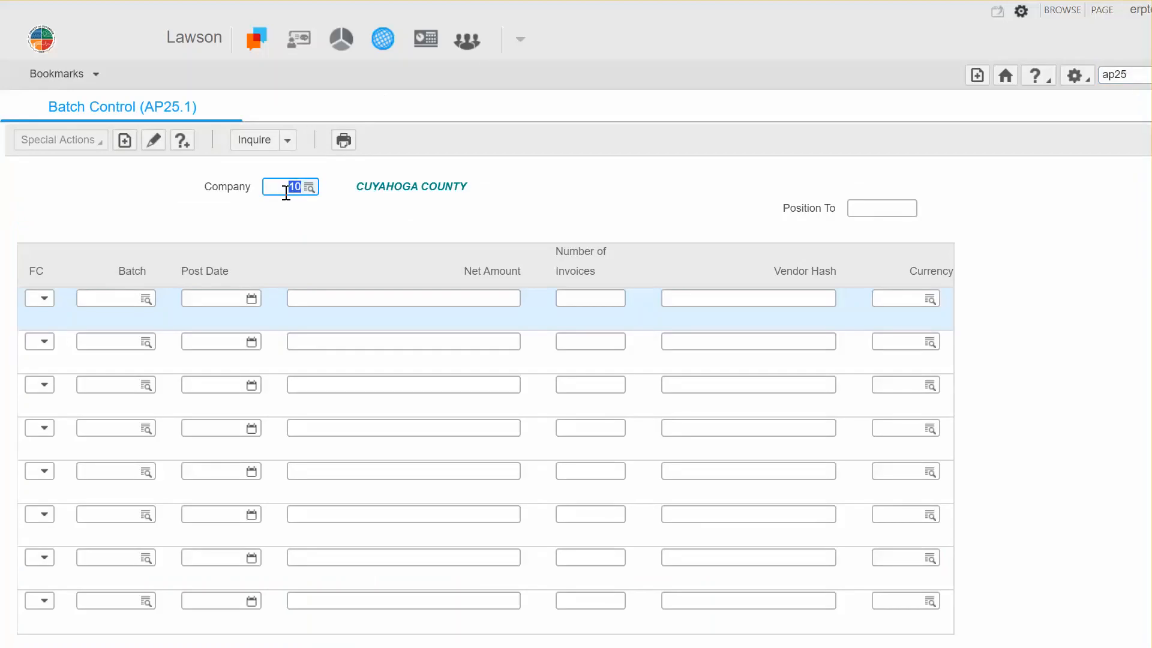
pyautogui.click(247, 150)
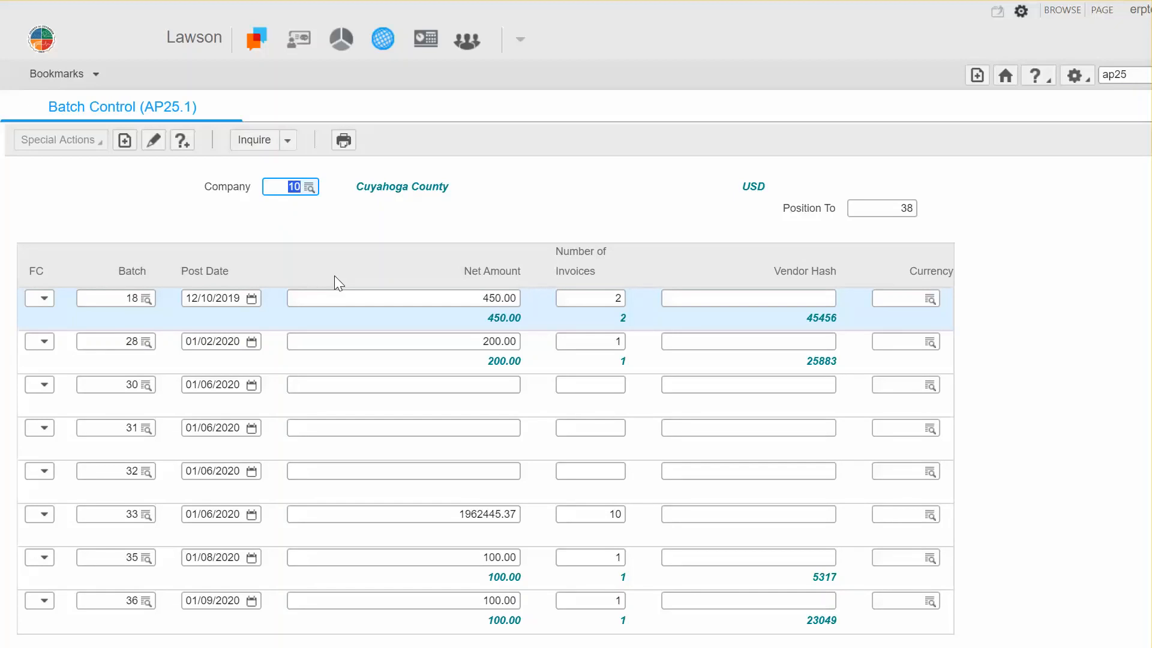
# Step: Position the batch list to batch 74 and inquire again
pyautogui.click(896, 208)
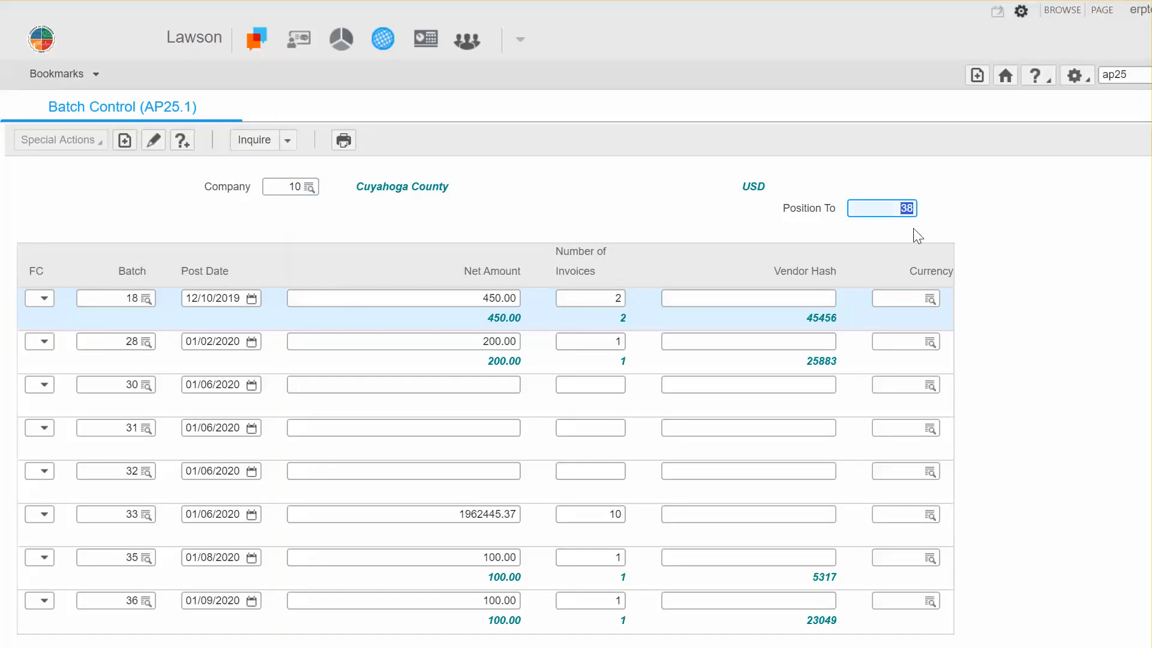
pyautogui.write('74')
pyautogui.click(258, 142)
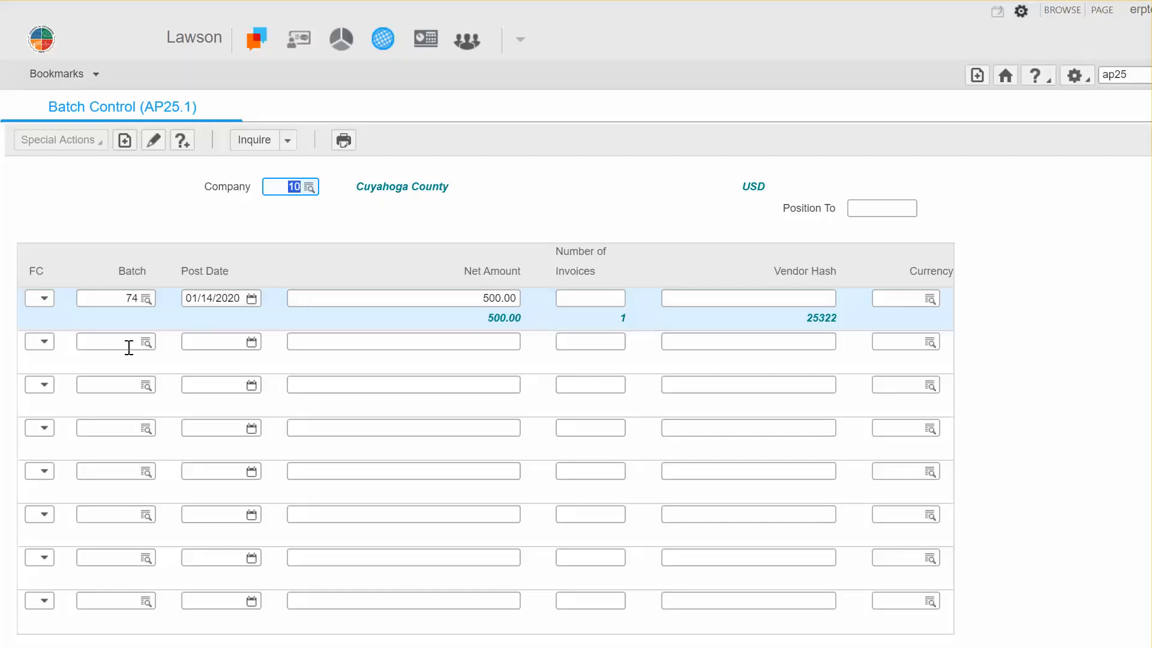
# Step: Set the function code of batch 74 to C - Change
pyautogui.click(40, 306)
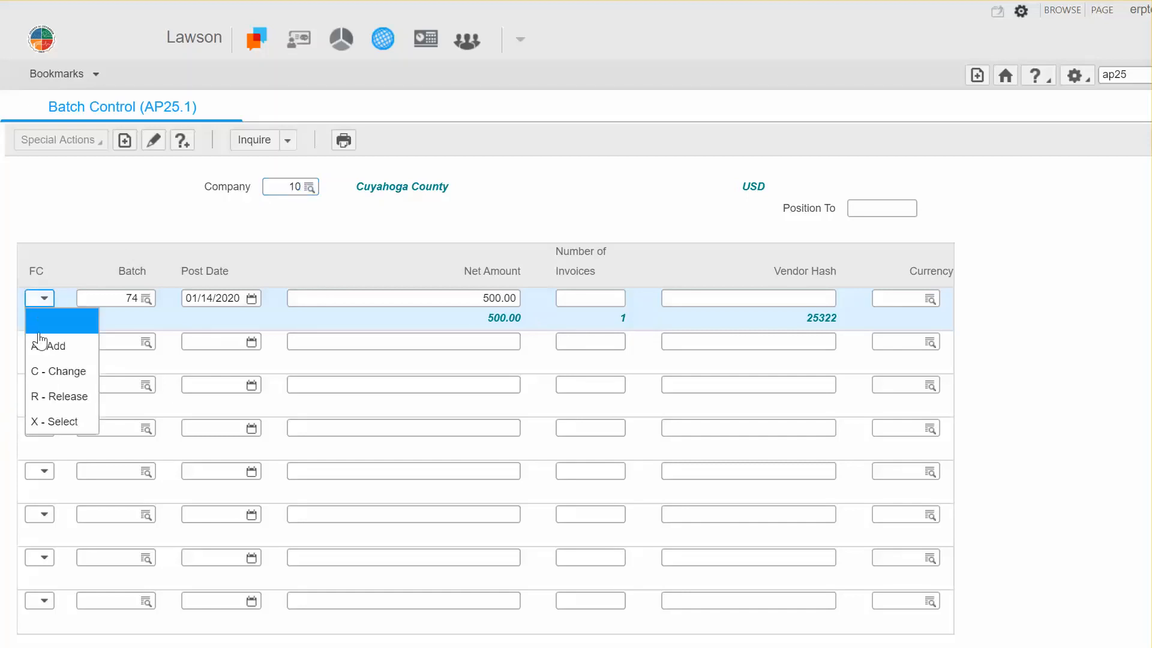
pyautogui.click(47, 383)
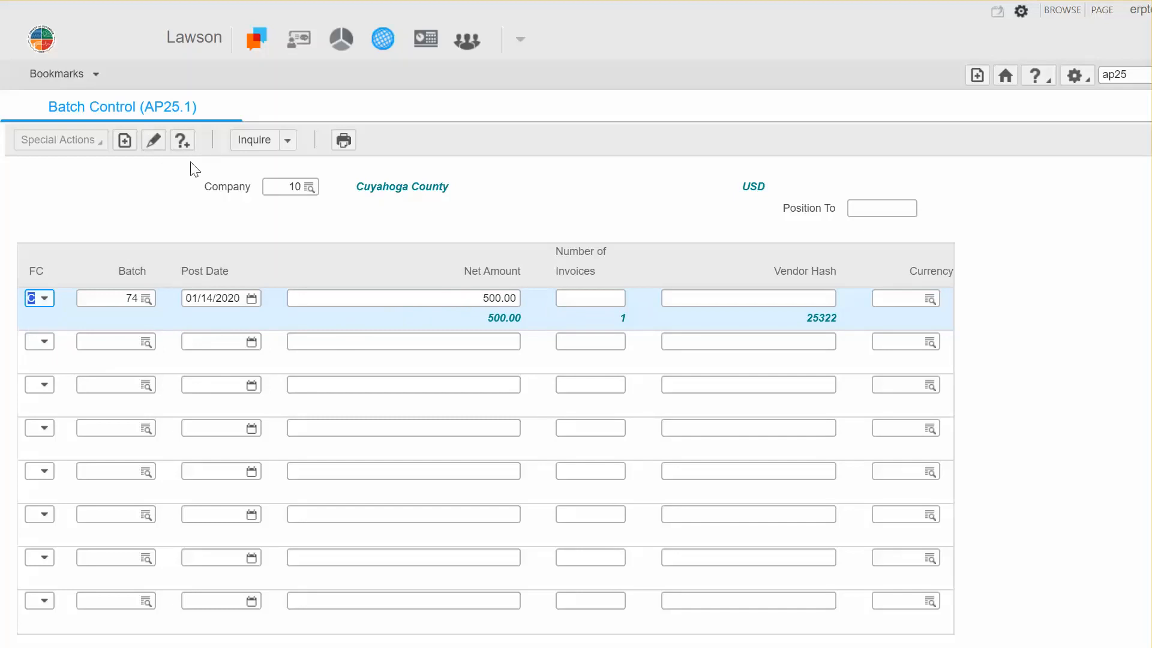
pyautogui.click(144, 221)
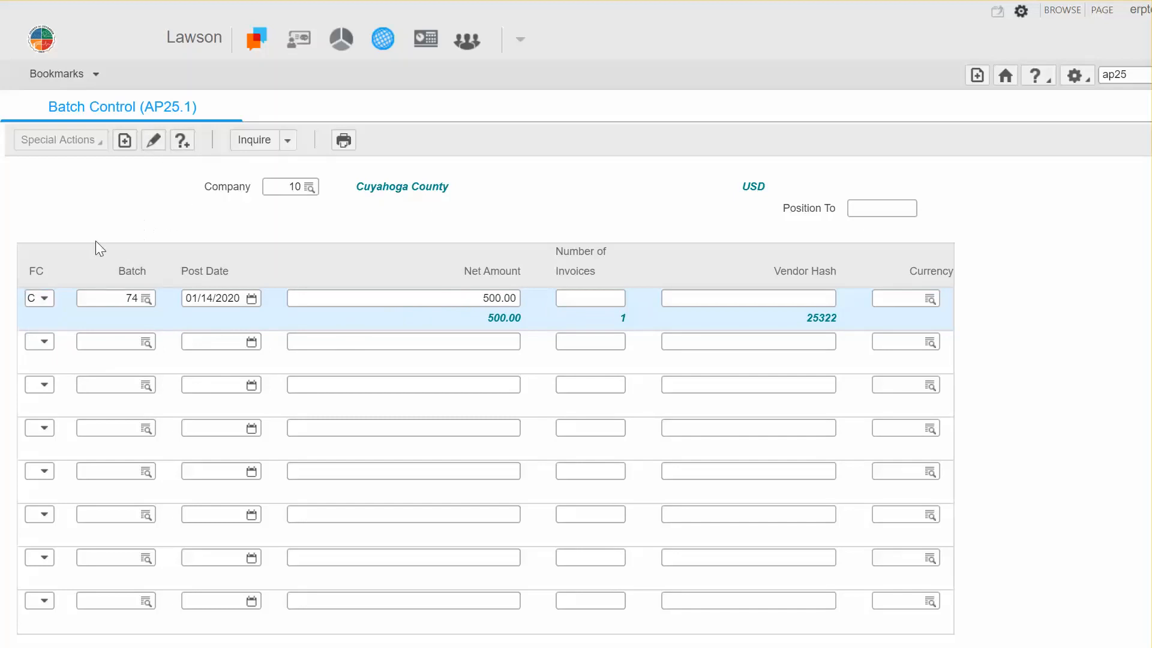
# Step: Set the function code of batch 74 to R - Release and submit the change
pyautogui.click(45, 298)
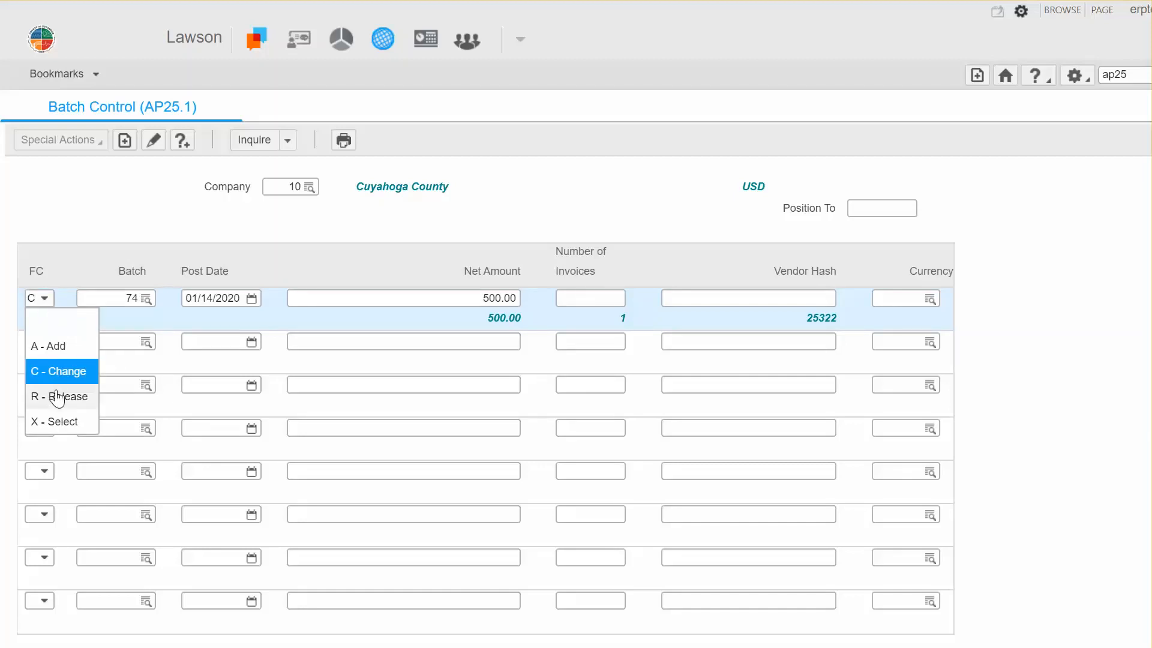
pyautogui.click(54, 395)
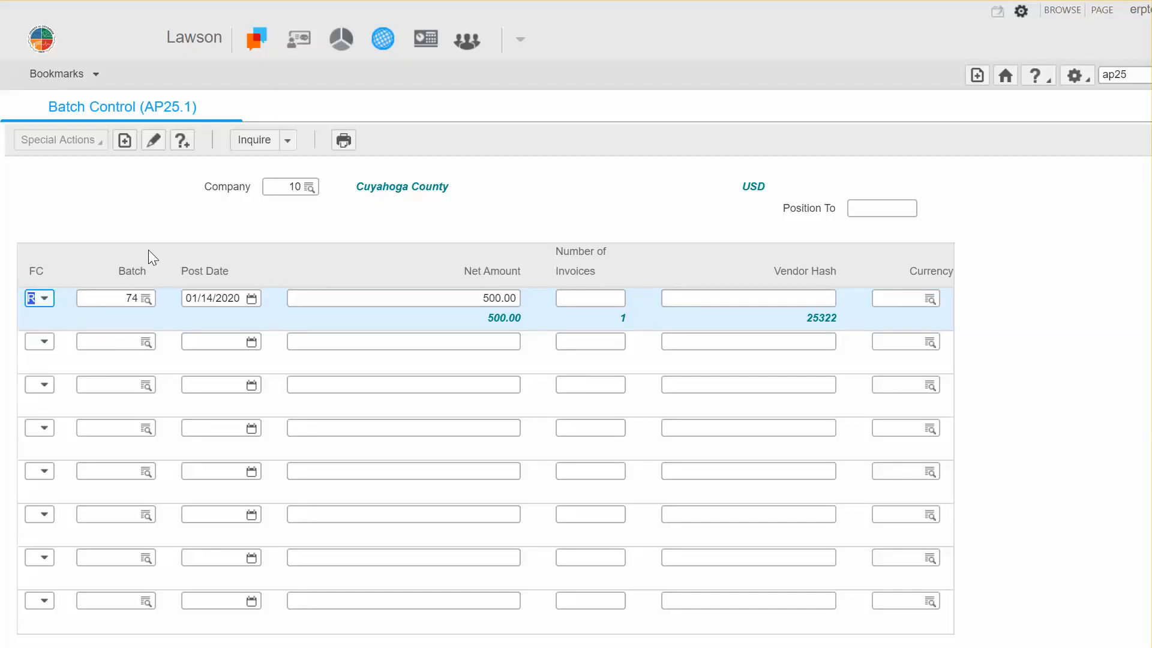
pyautogui.click(163, 147)
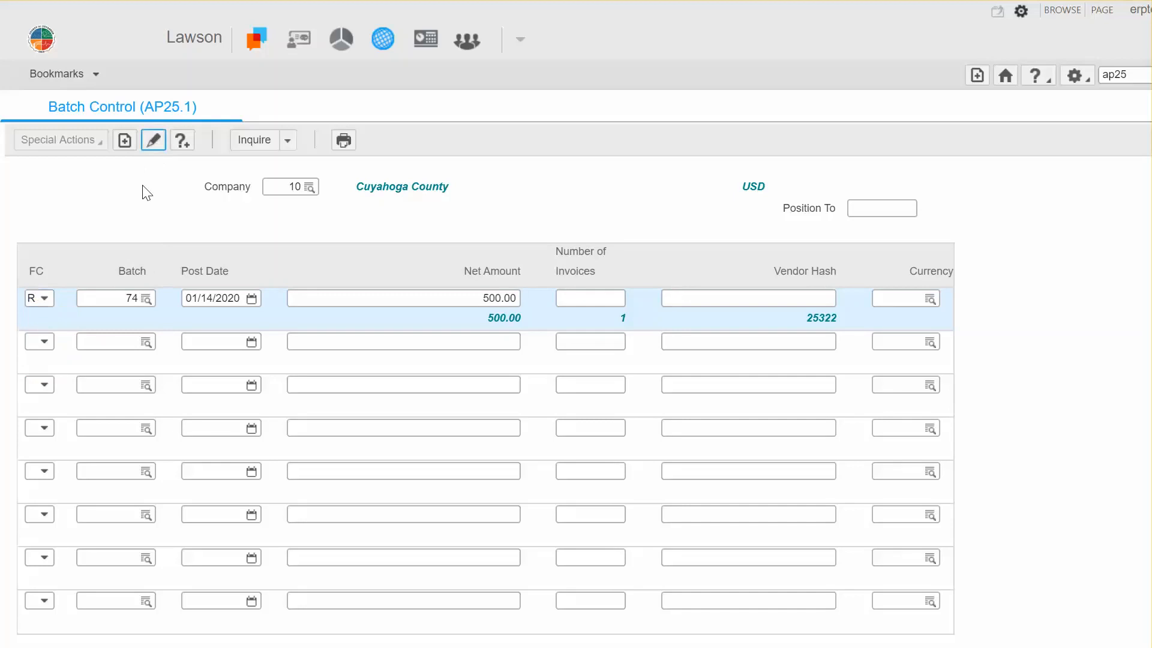